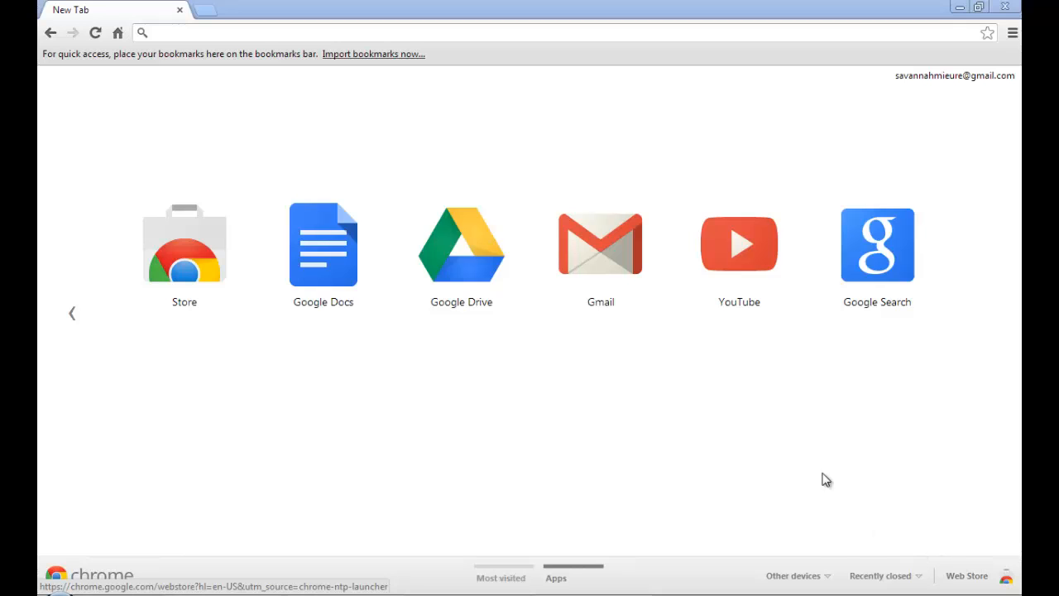
Go to the edmodo.com website.
left_click(295, 25)
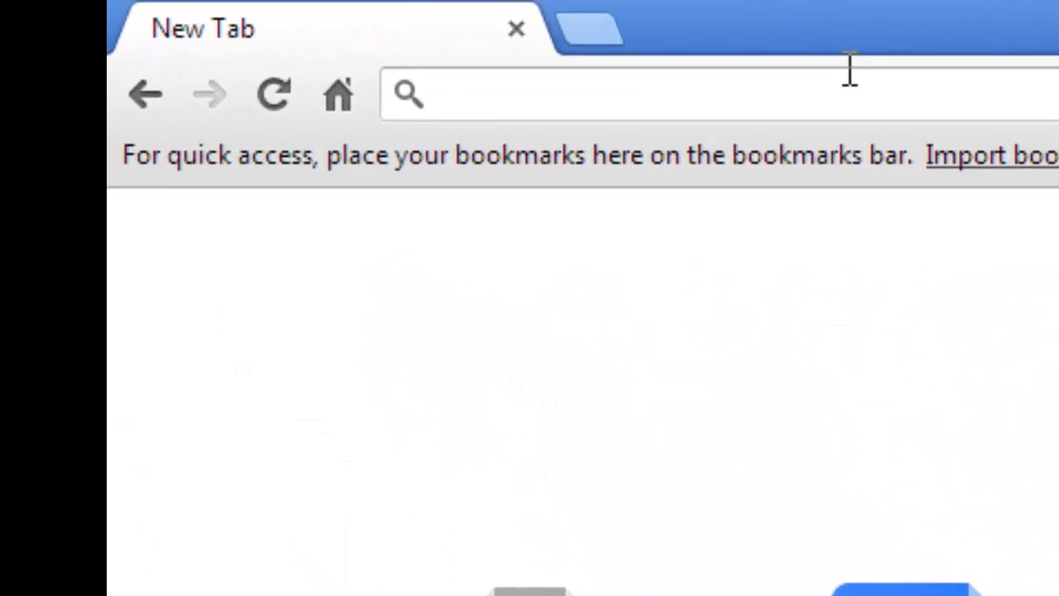
type("edmodo.com")
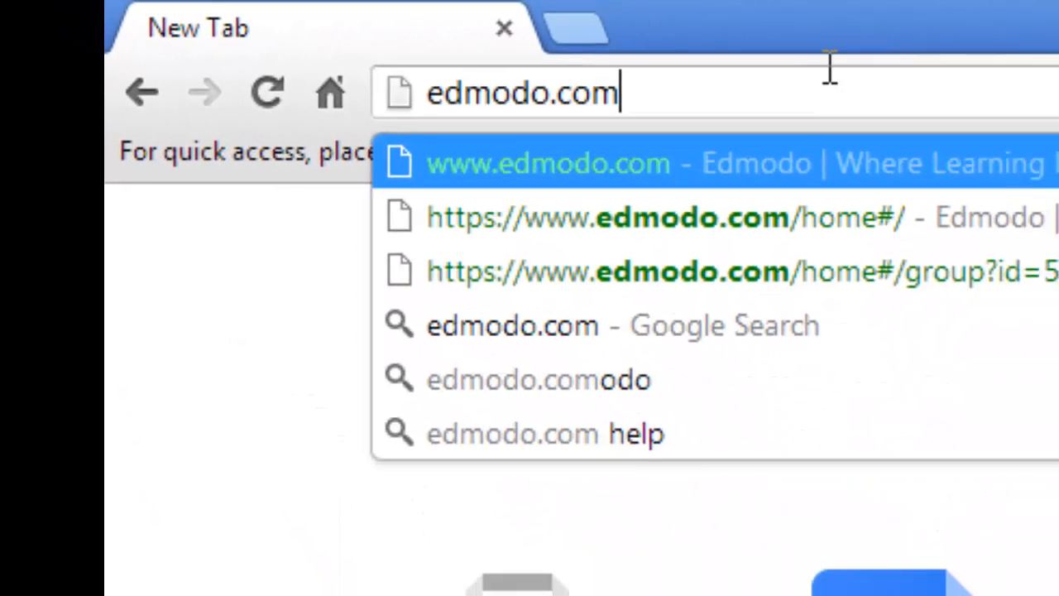
key("Return")
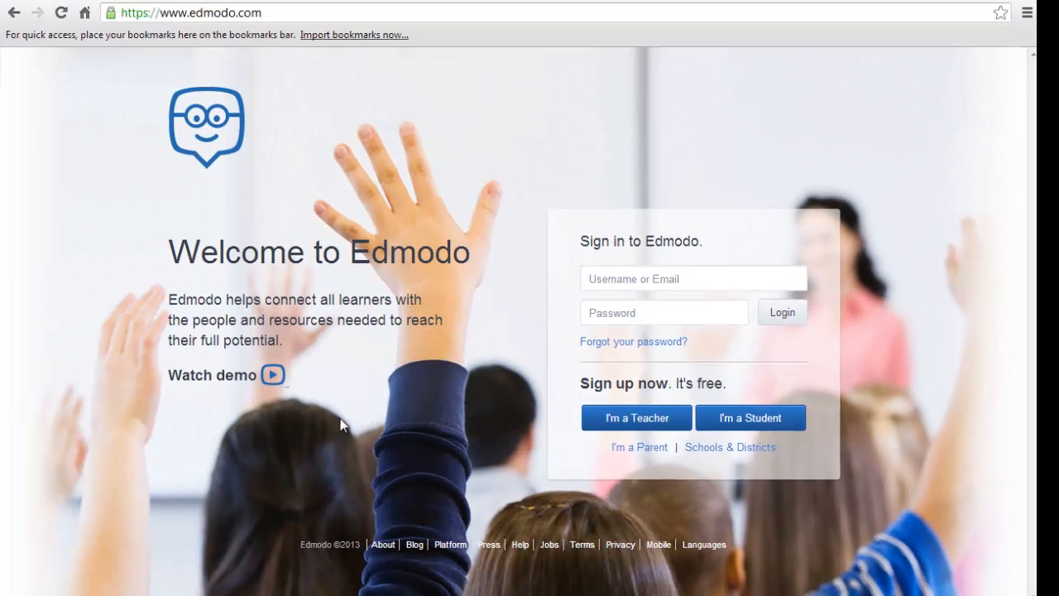
Play the "Edmodo - Where learning happens" demo video from the welcome page and close it.
left_click(273, 375)
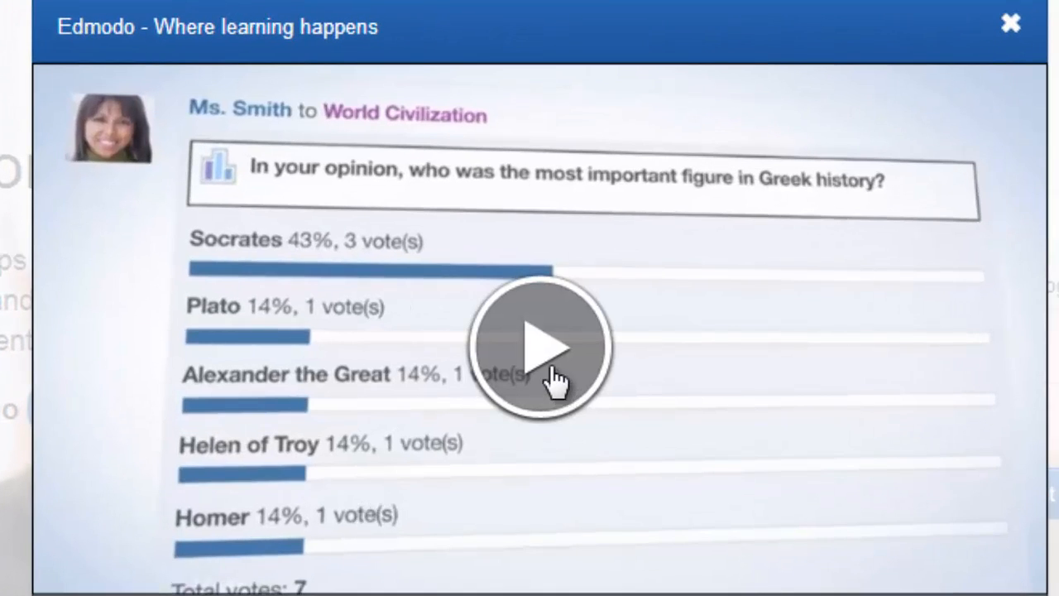
left_click(546, 352)
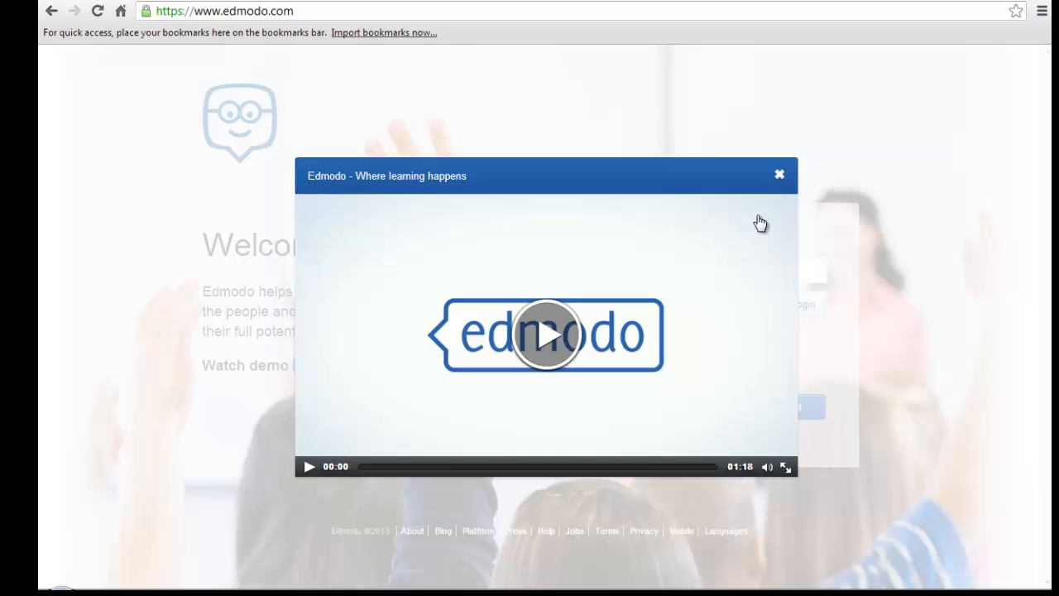
left_click(779, 178)
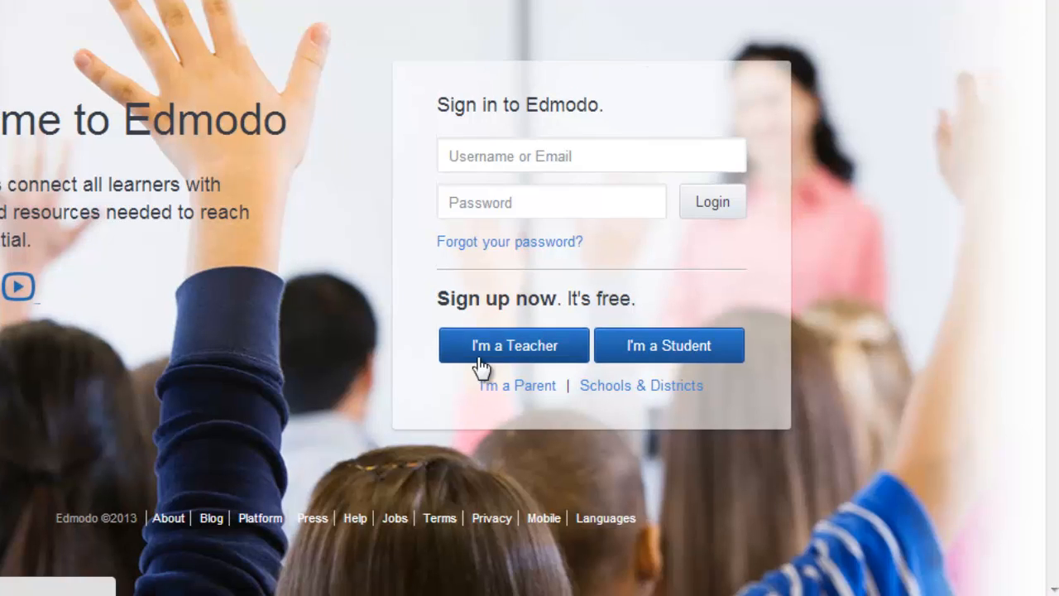
Review the teacher sign-up form and cancel it.
left_click(480, 364)
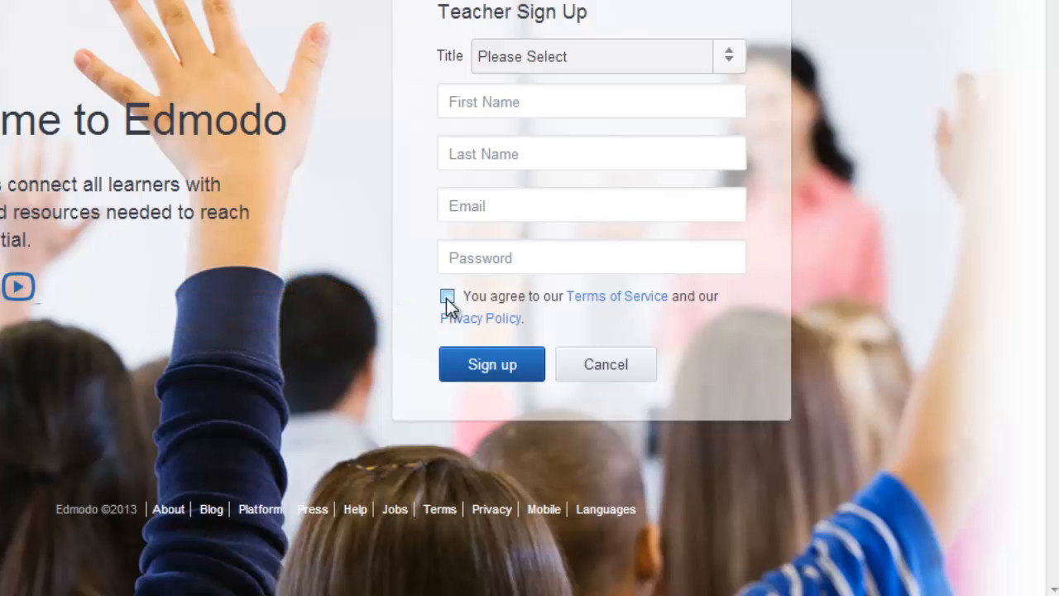
left_click(610, 373)
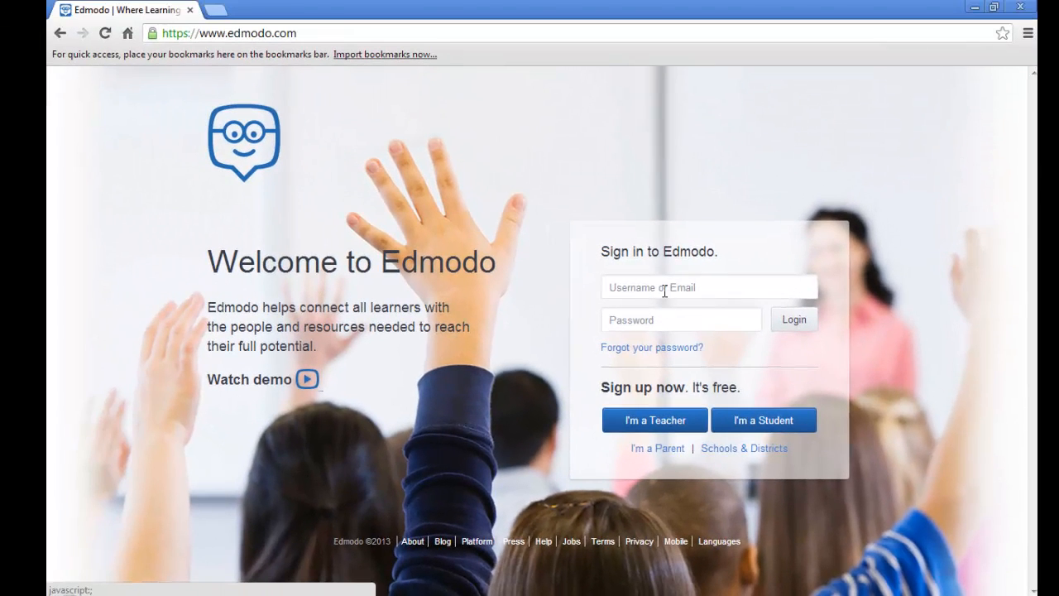
Sign in to Edmodo with the teacher account's username and open the profile menu.
left_click(569, 199)
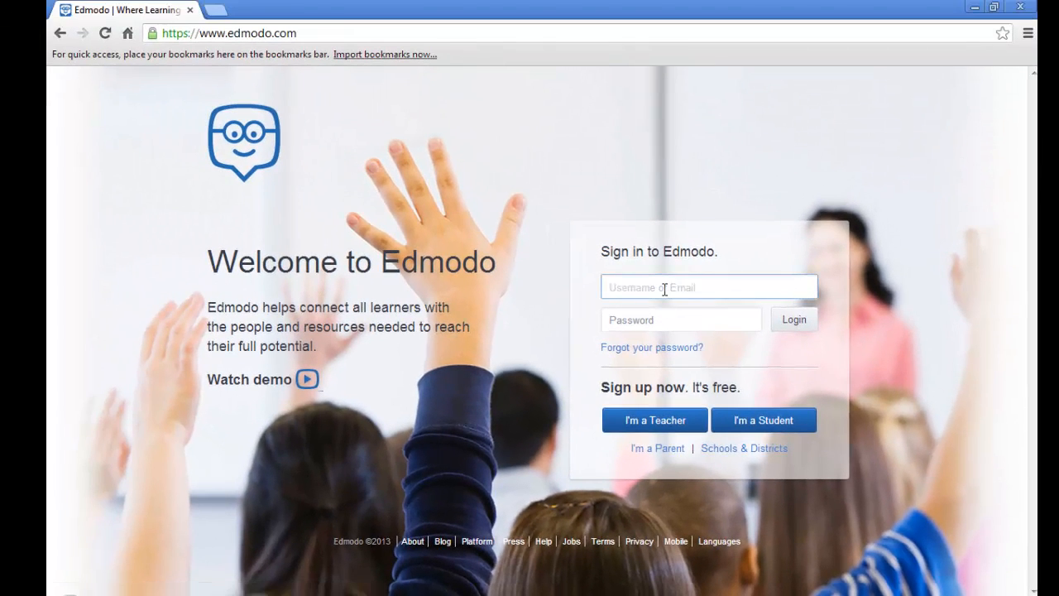
type("sav")
left_click(803, 328)
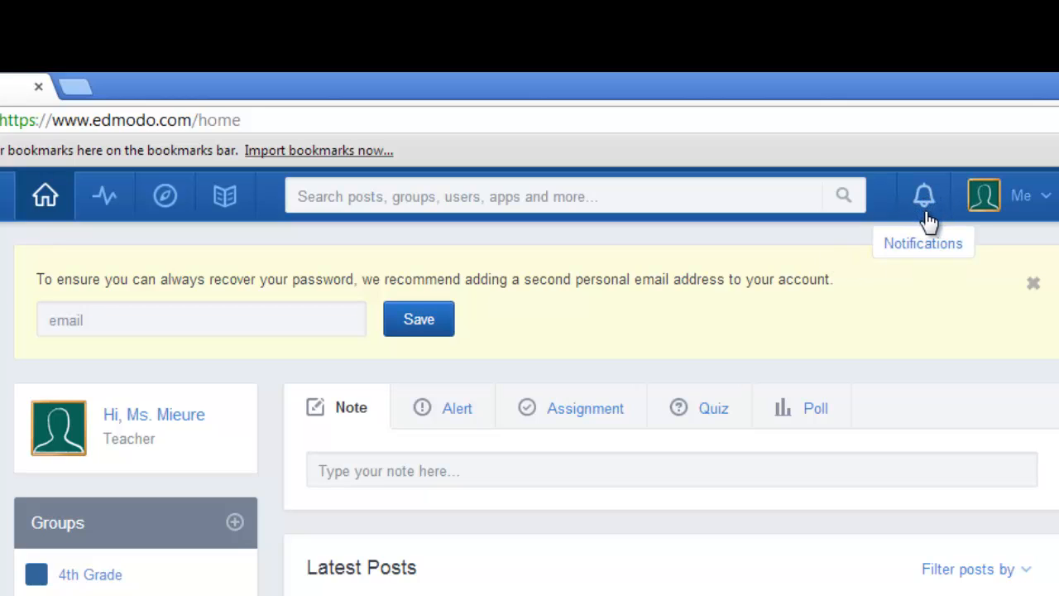
left_click(1047, 203)
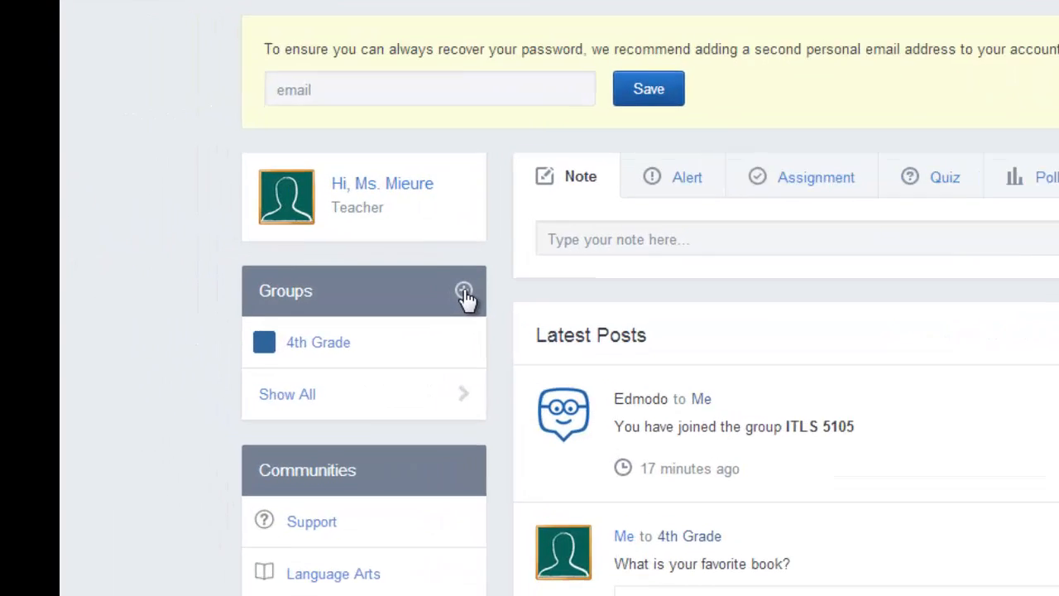
Join the ITLS 5105 group by entering its group code, and close the Join Group dialog.
left_click(321, 316)
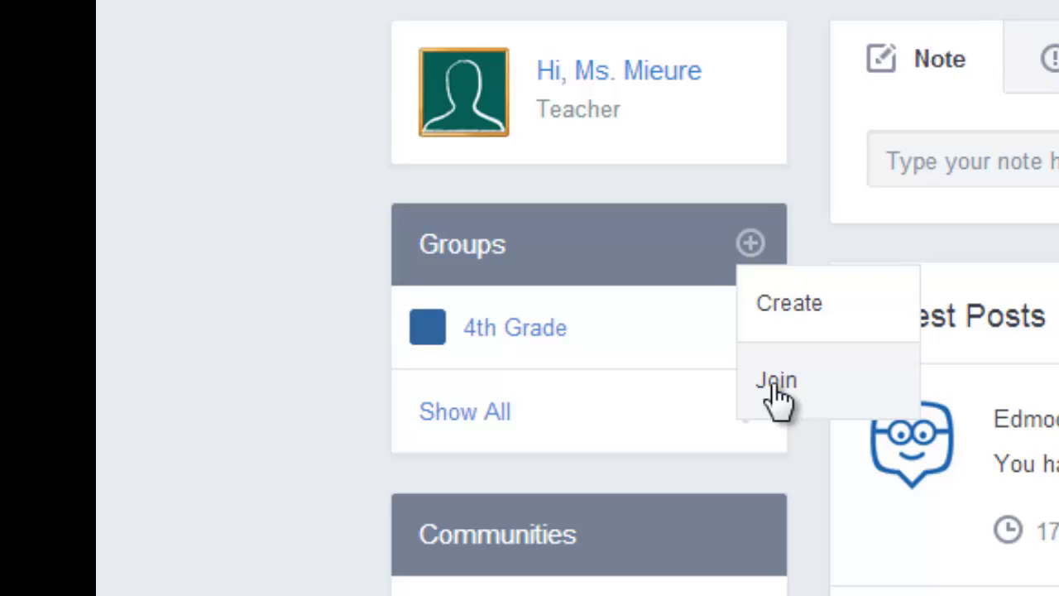
left_click(775, 386)
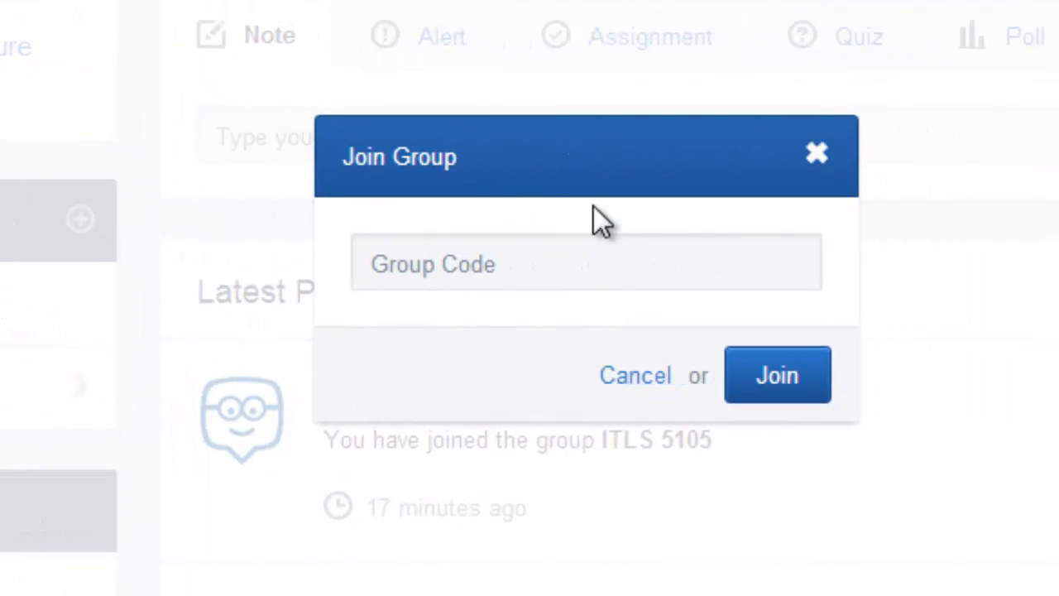
left_click(542, 257)
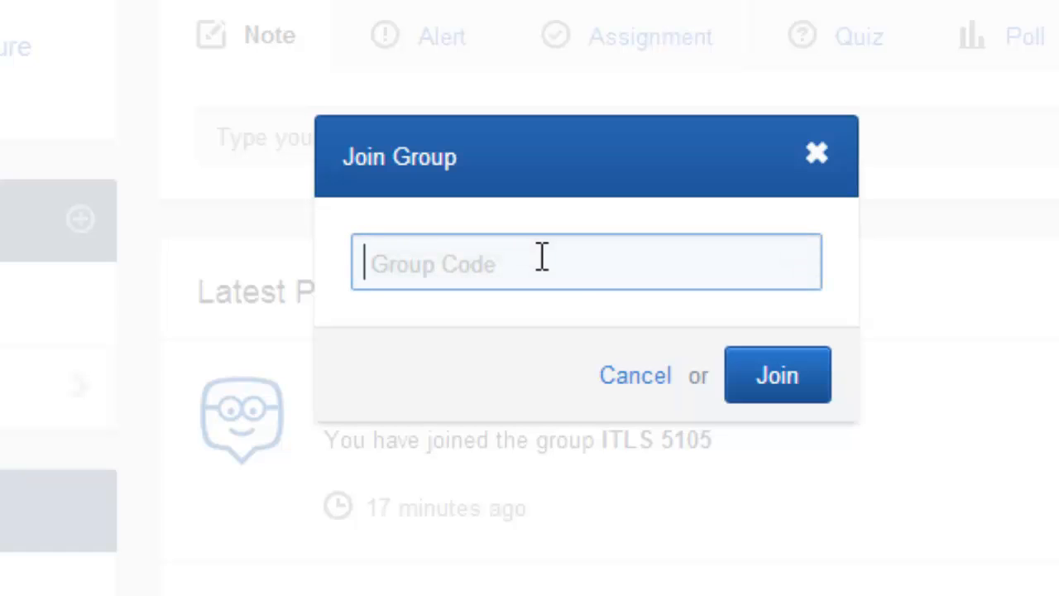
left_click(463, 261)
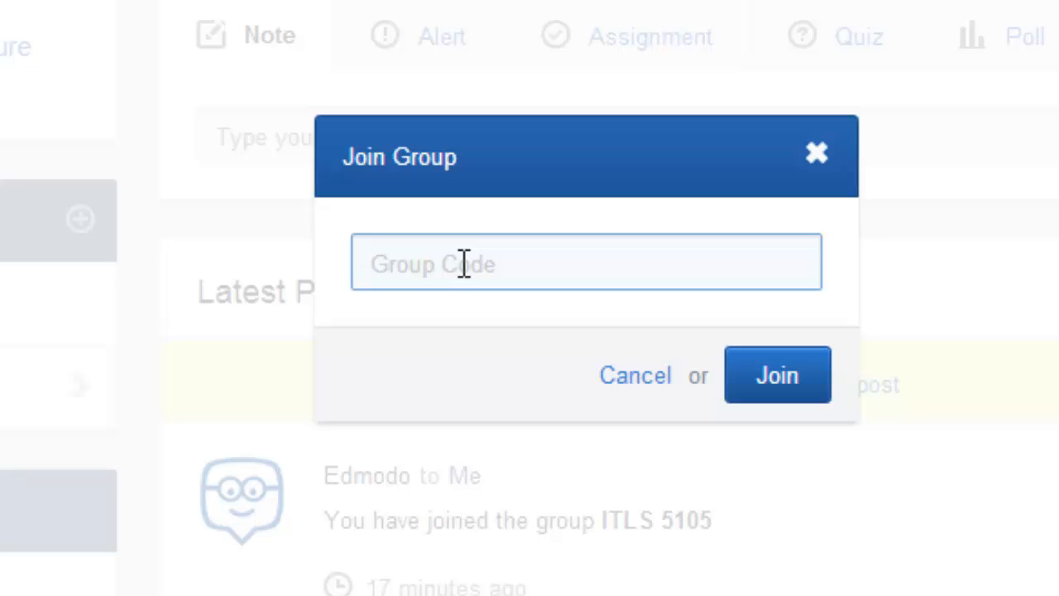
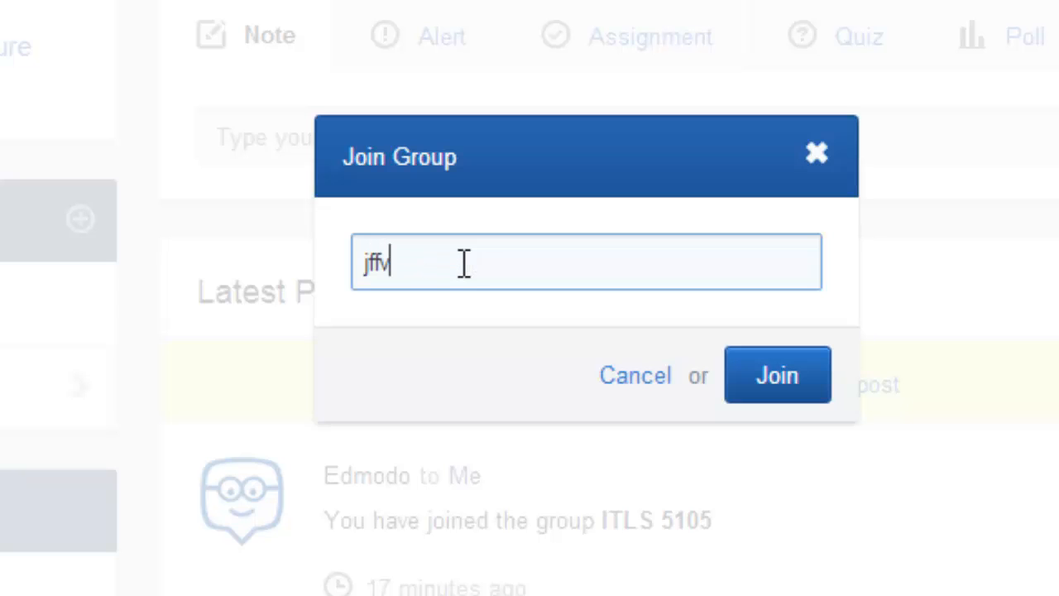
left_click(775, 379)
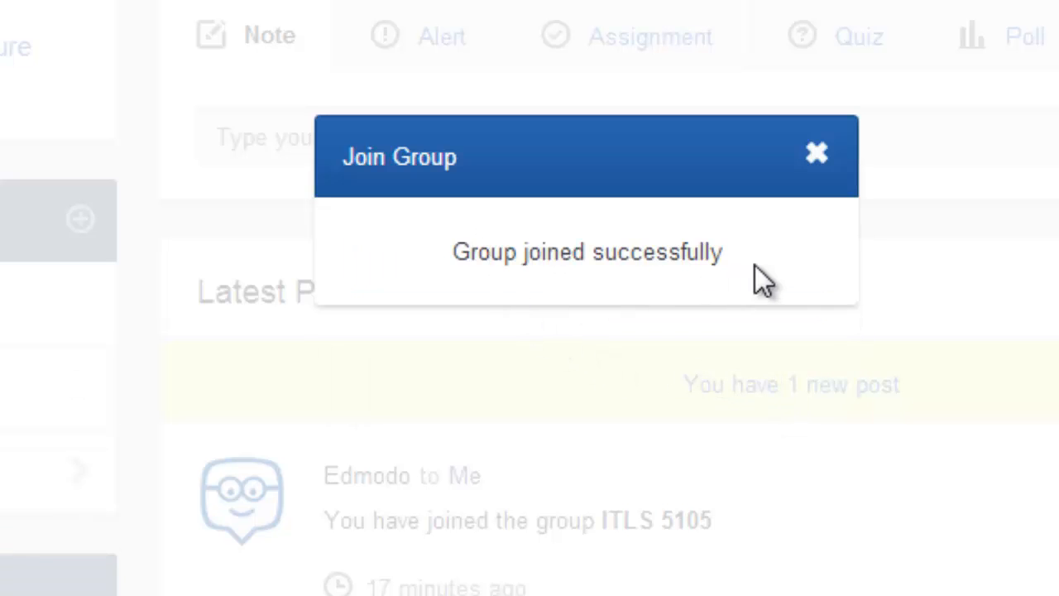
left_click(817, 154)
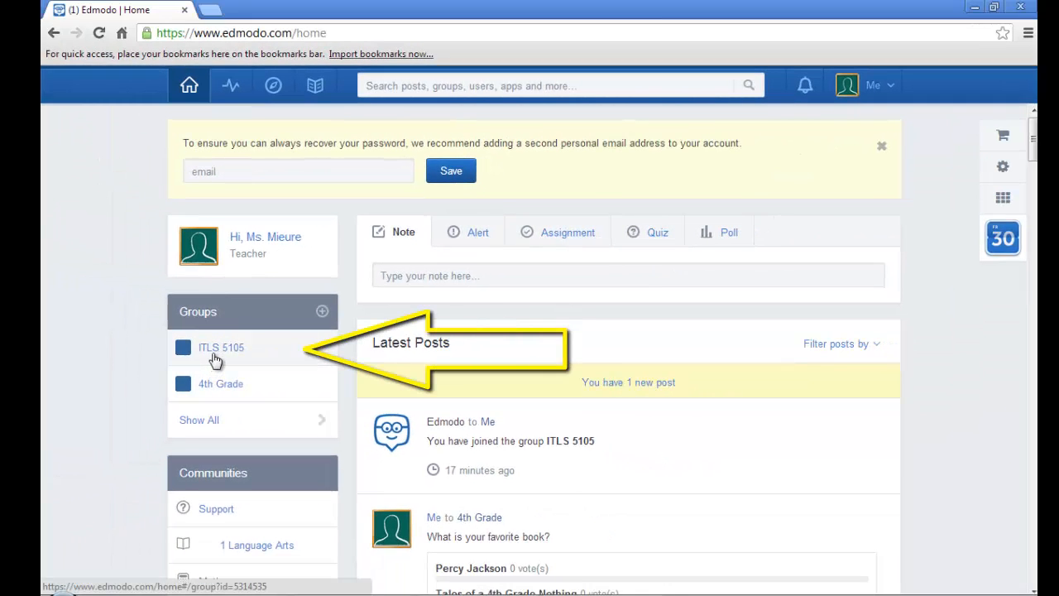
Open the ITLS 5105 group and look through its posts, including the ice cream poll and the Edmodo quiz.
left_click(213, 355)
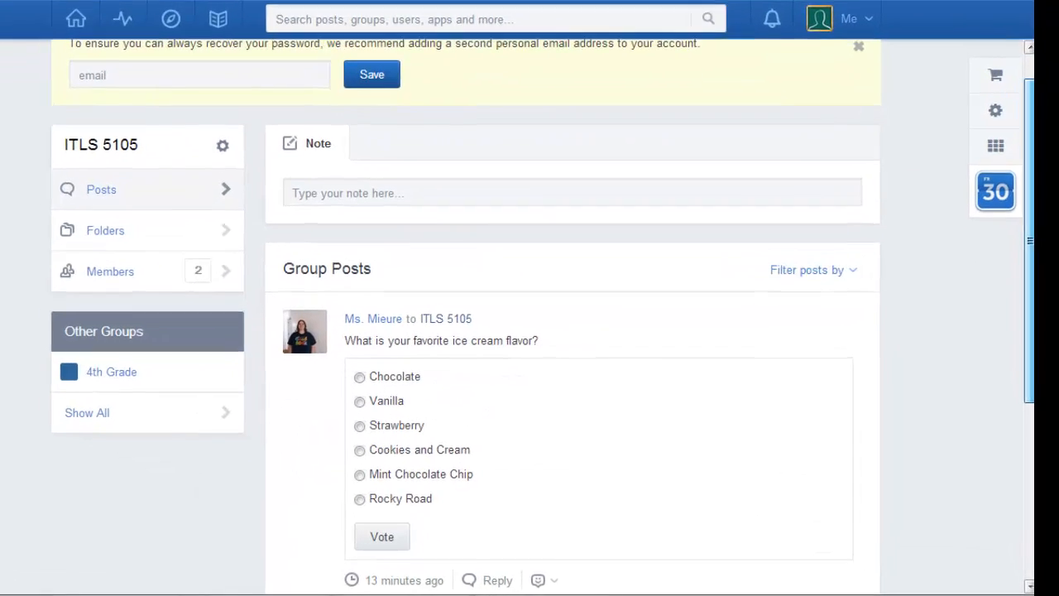
left_click_drag(1029, 241, 1029, 303)
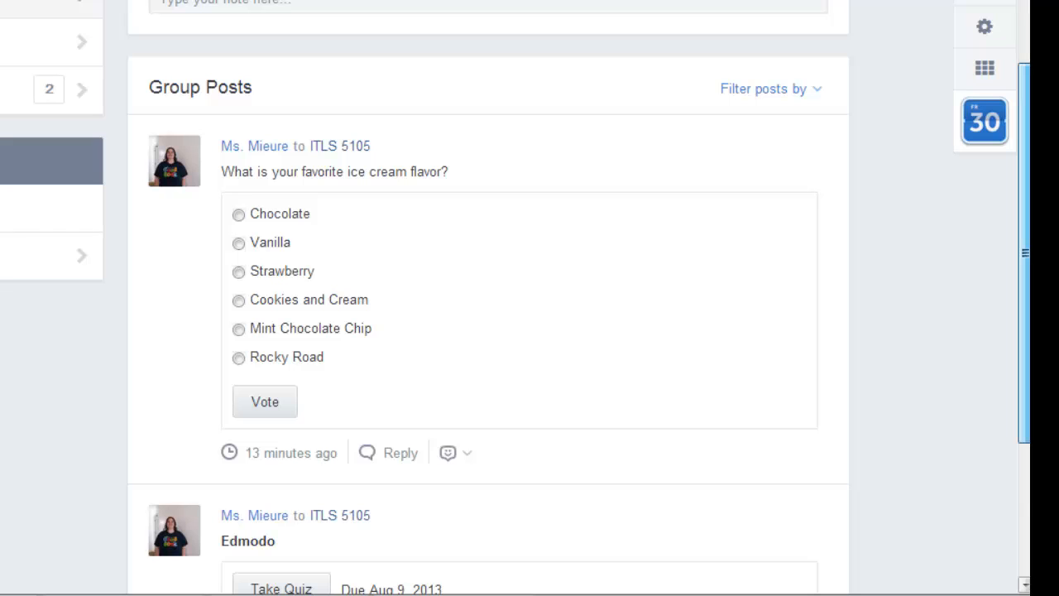
left_click_drag(1025, 253, 1025, 333)
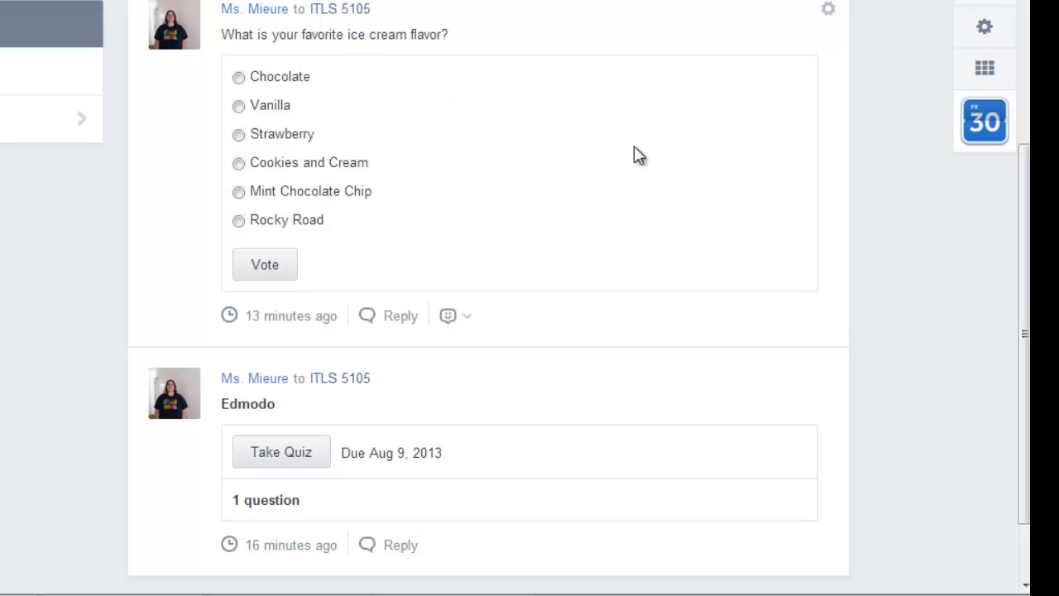
scroll(1025, 333, "down", 2)
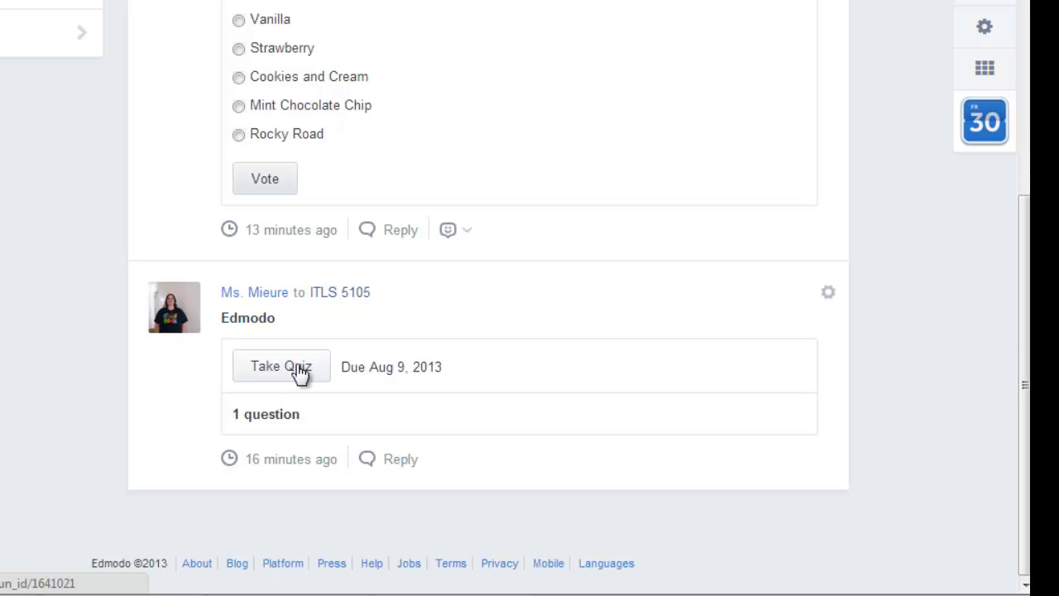
scroll(965, 331, "up", 5)
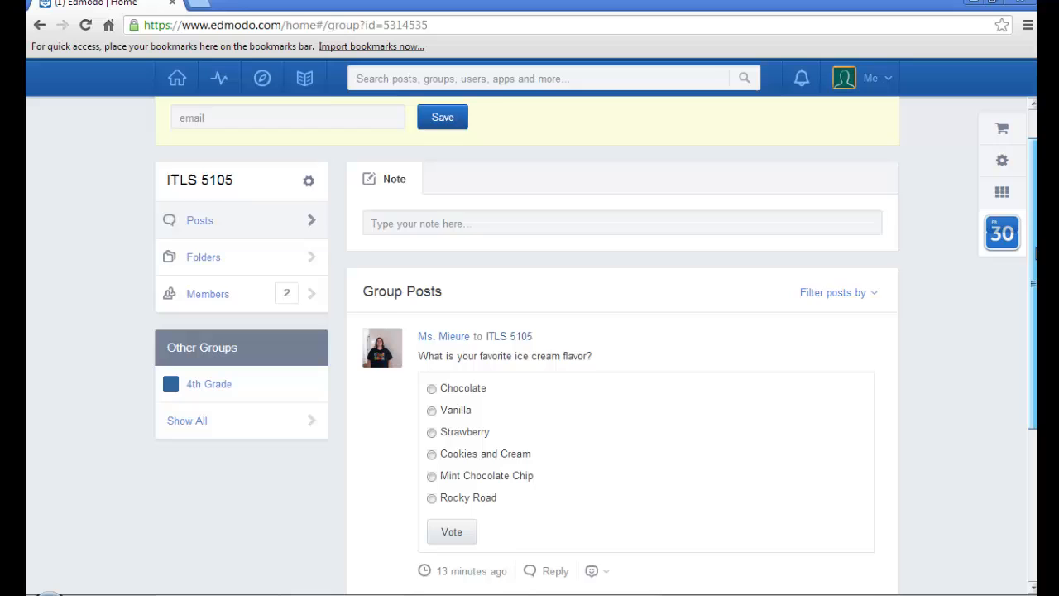
scroll(1036, 253, "up", 1)
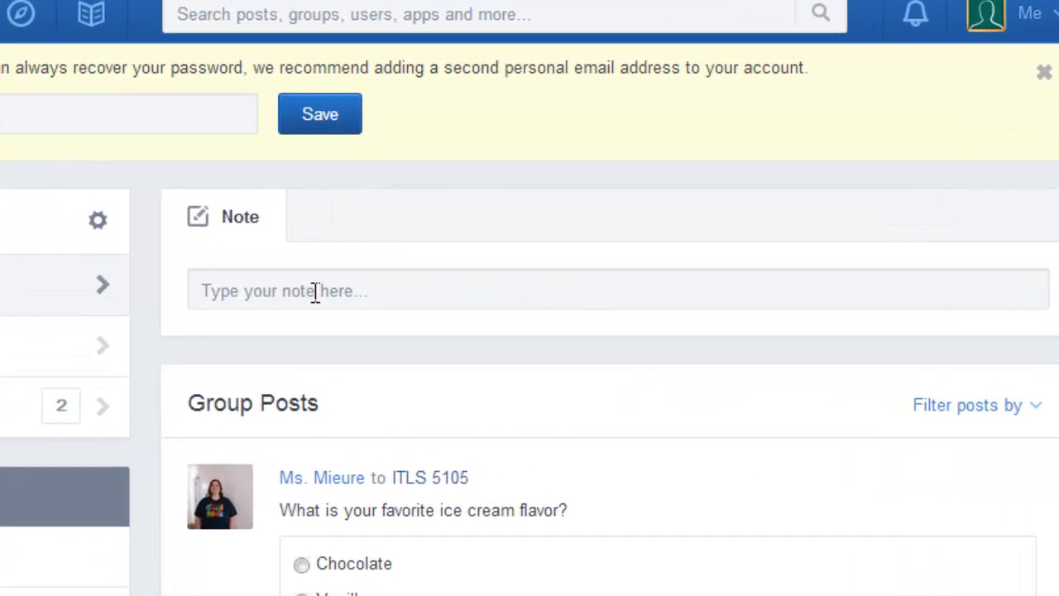
Post the note "I'm excited to learn about Edmodo!" to the ITLS 5105 group.
left_click(357, 278)
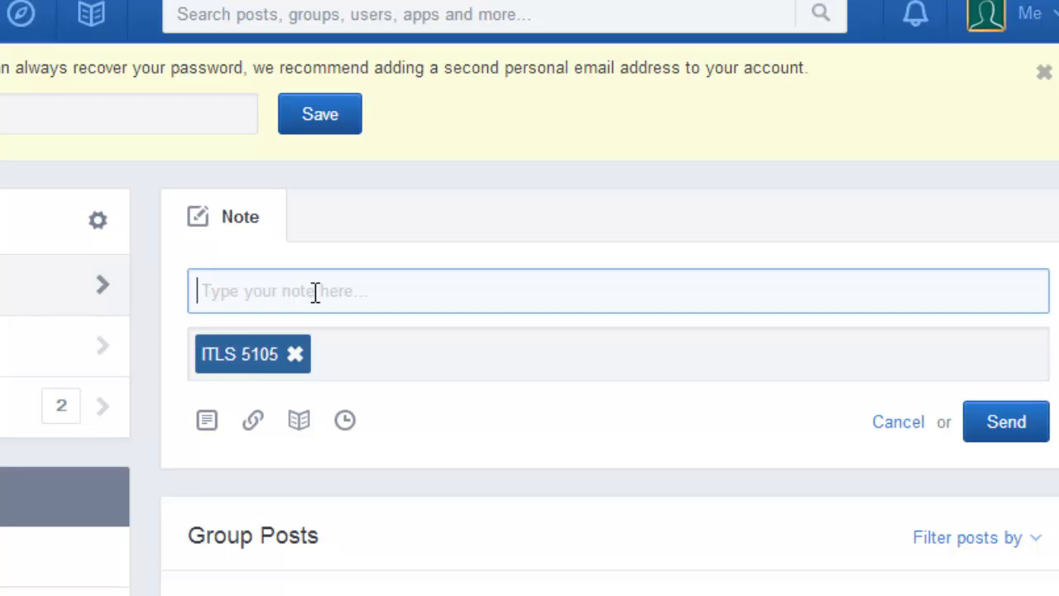
type("I'm ")
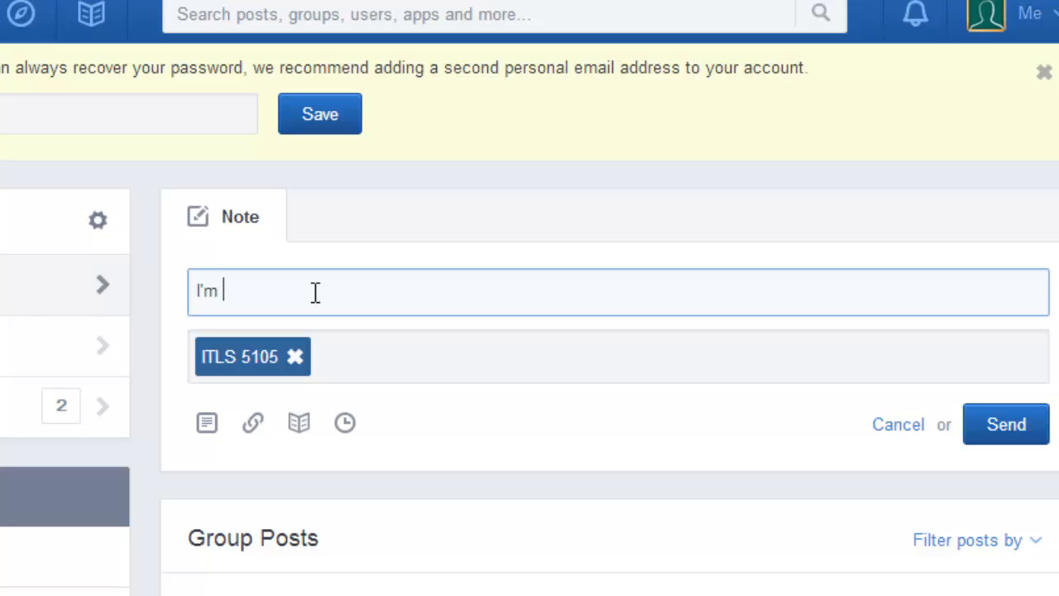
type("excited ")
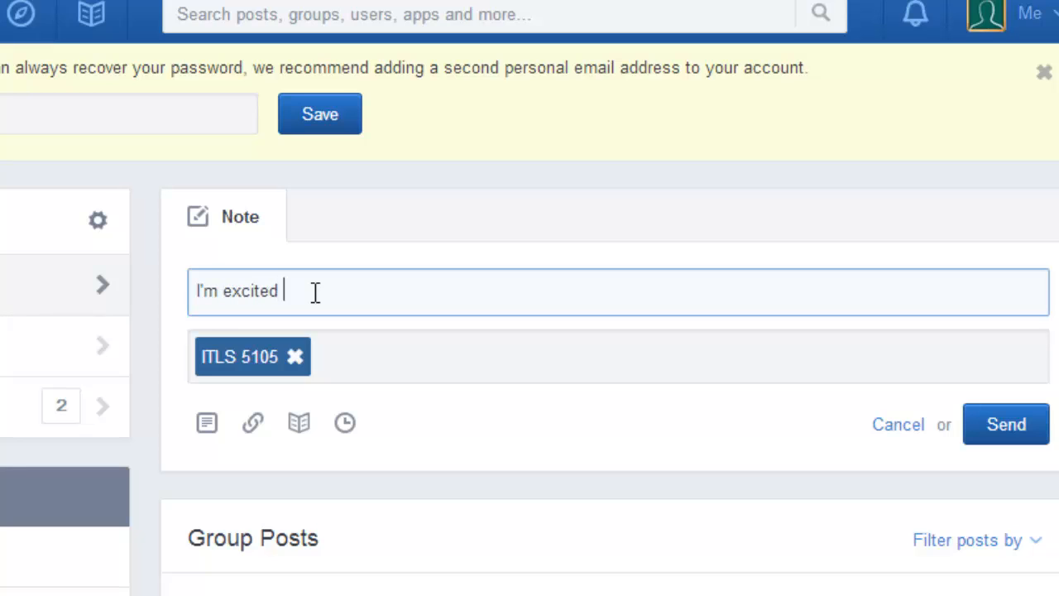
type("to learn about E")
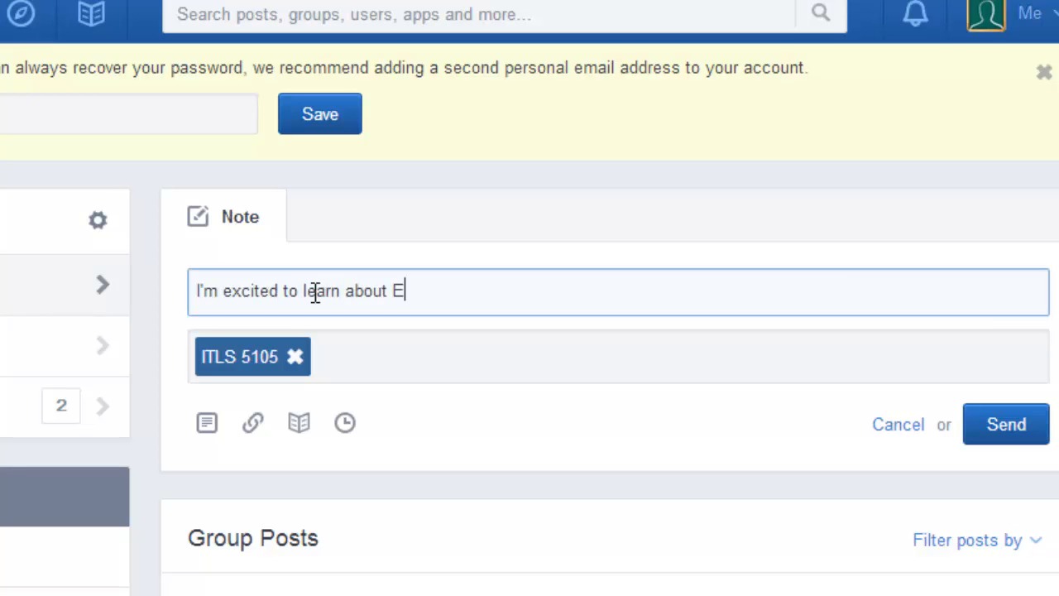
type("dmodo!")
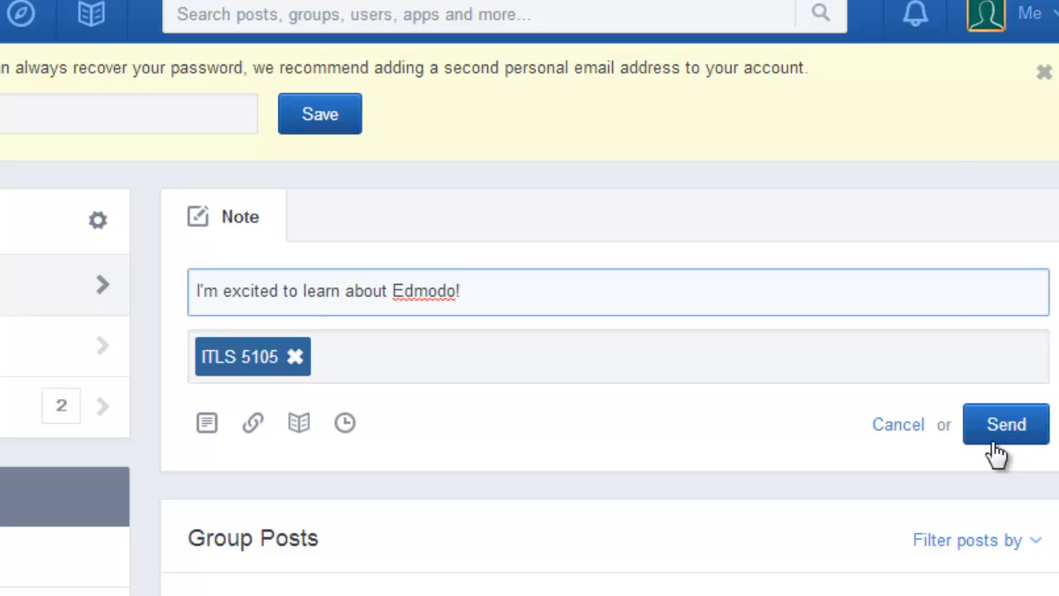
left_click(988, 430)
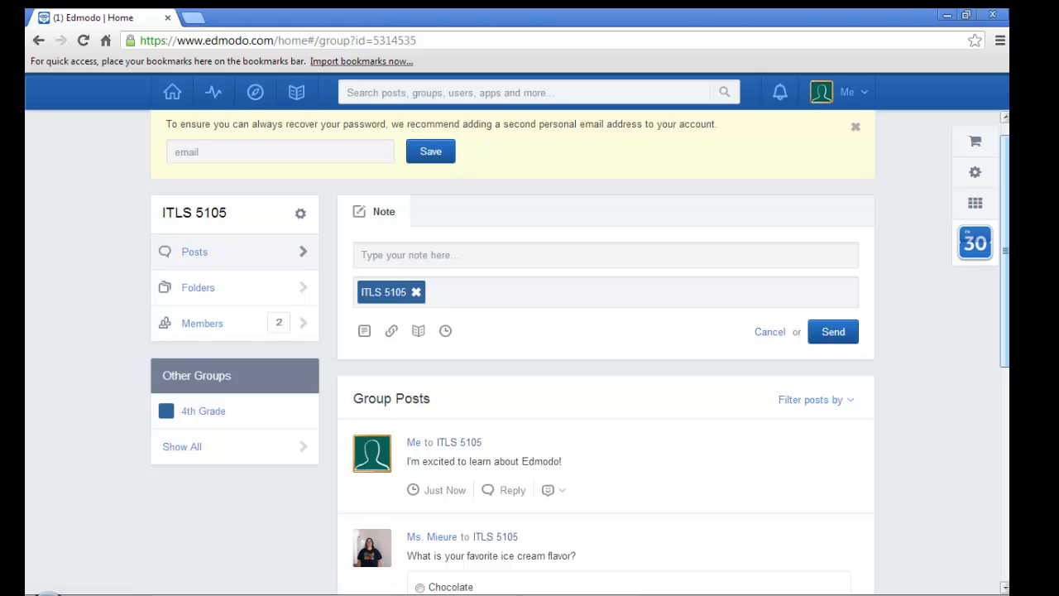
Look over the ITLS 5105 group posts and switch to the 4th Grade group.
scroll(366, 528, "down", 3)
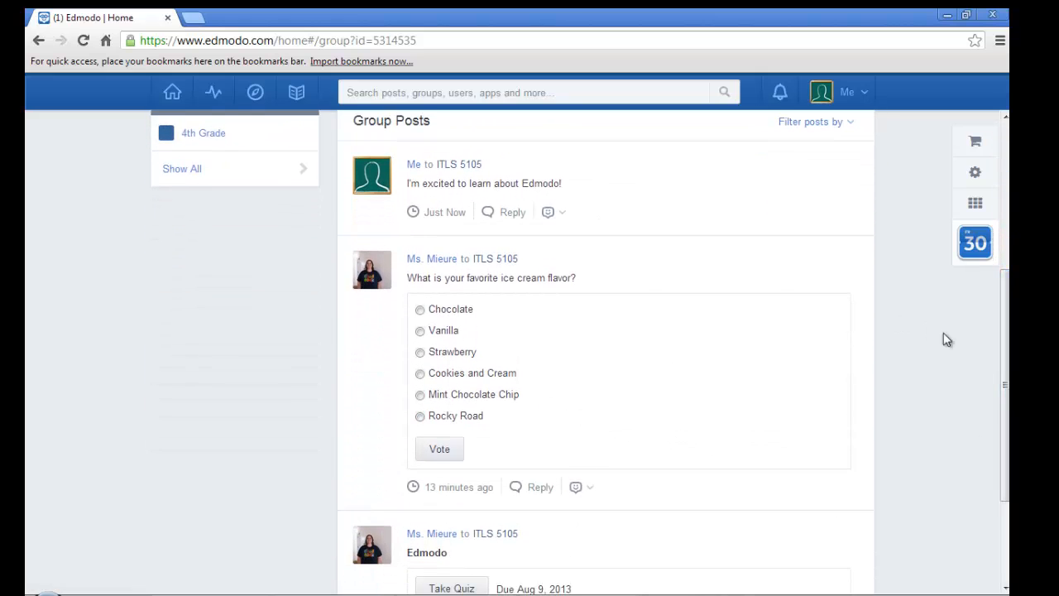
scroll(1005, 381, "up", 3)
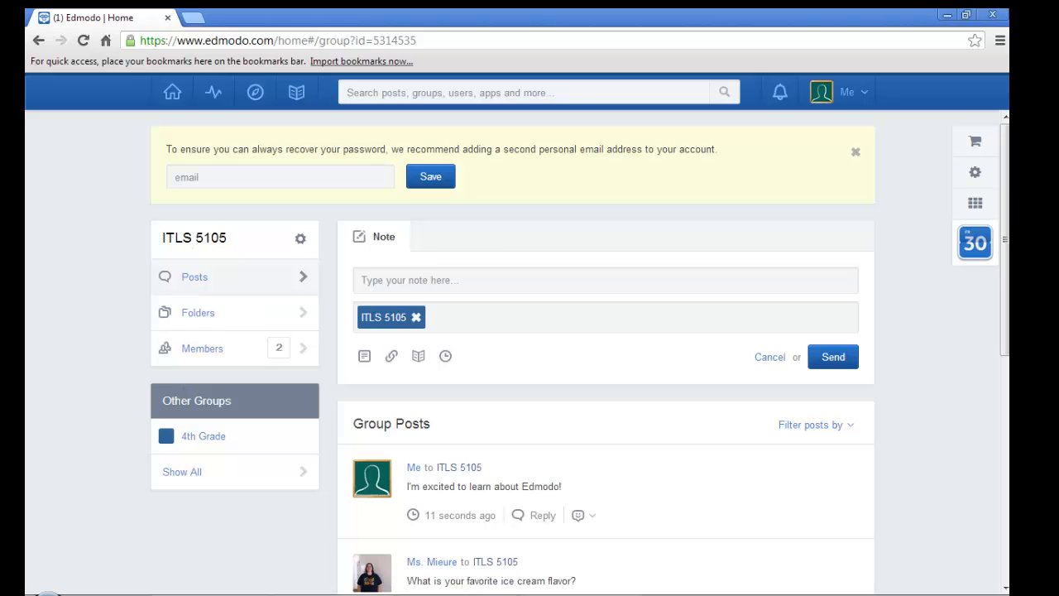
left_click(211, 447)
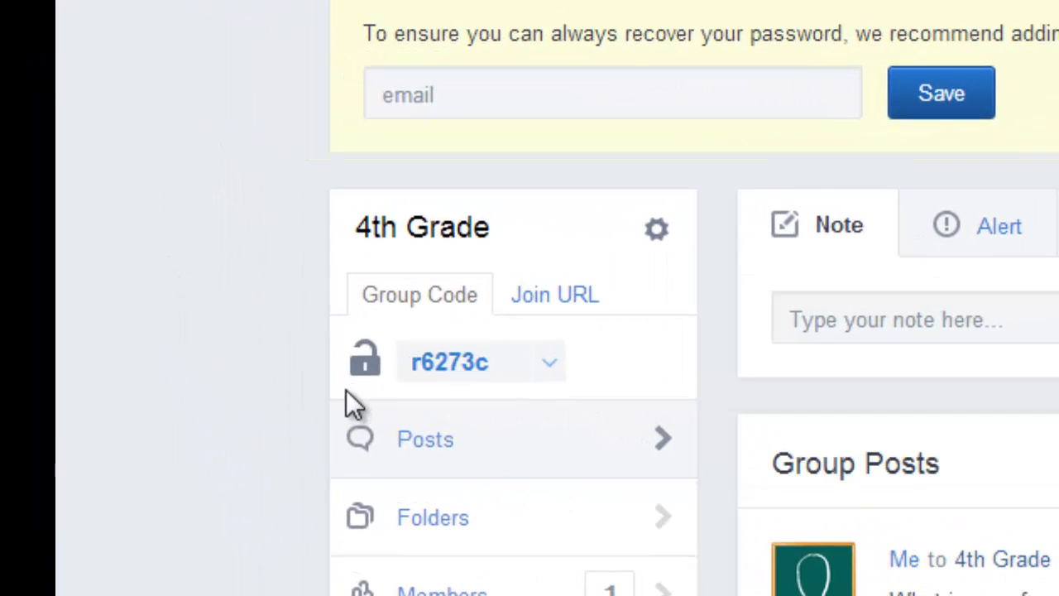
Lock the 4th Grade group's code, and reset it to generate a new group code.
left_click(371, 382)
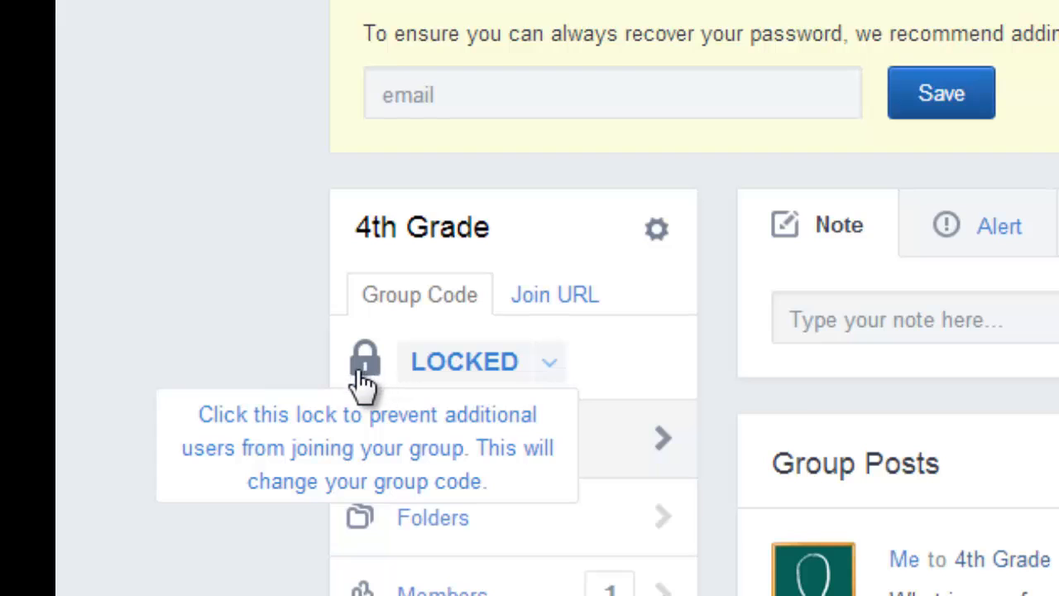
left_click(551, 375)
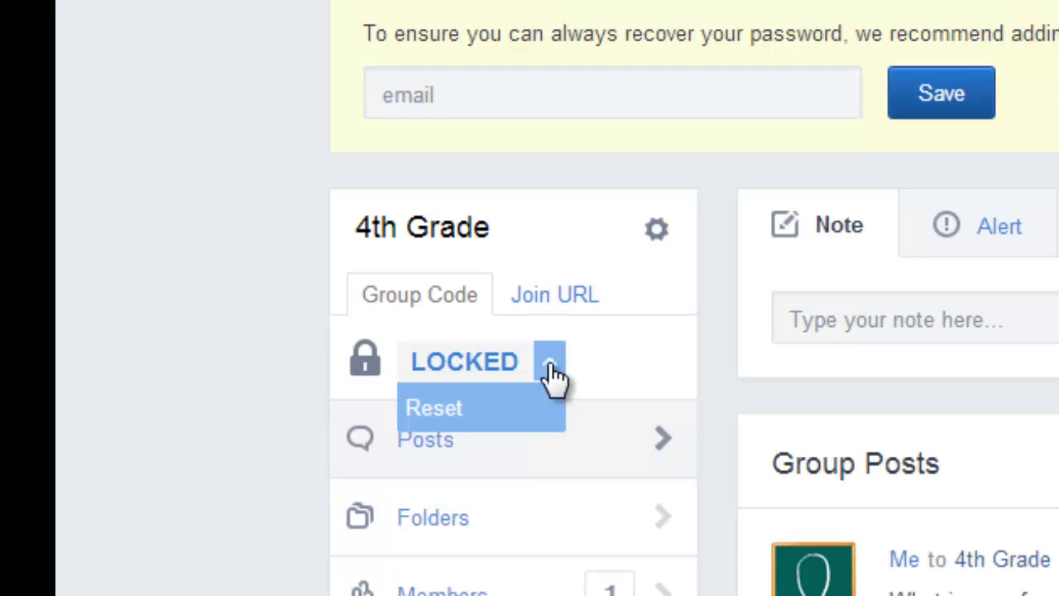
left_click(484, 420)
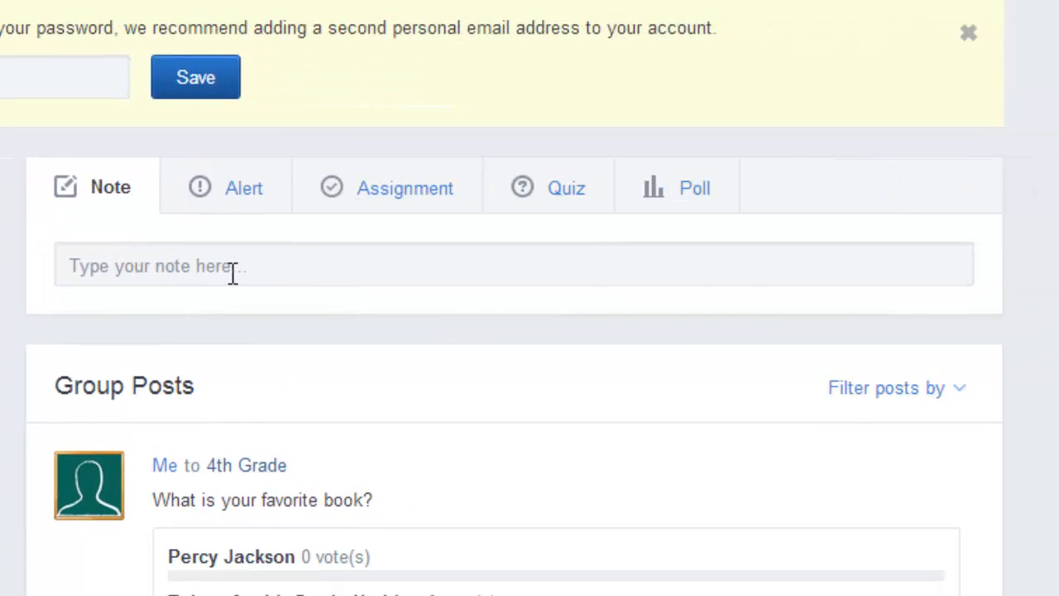
left_click(258, 199)
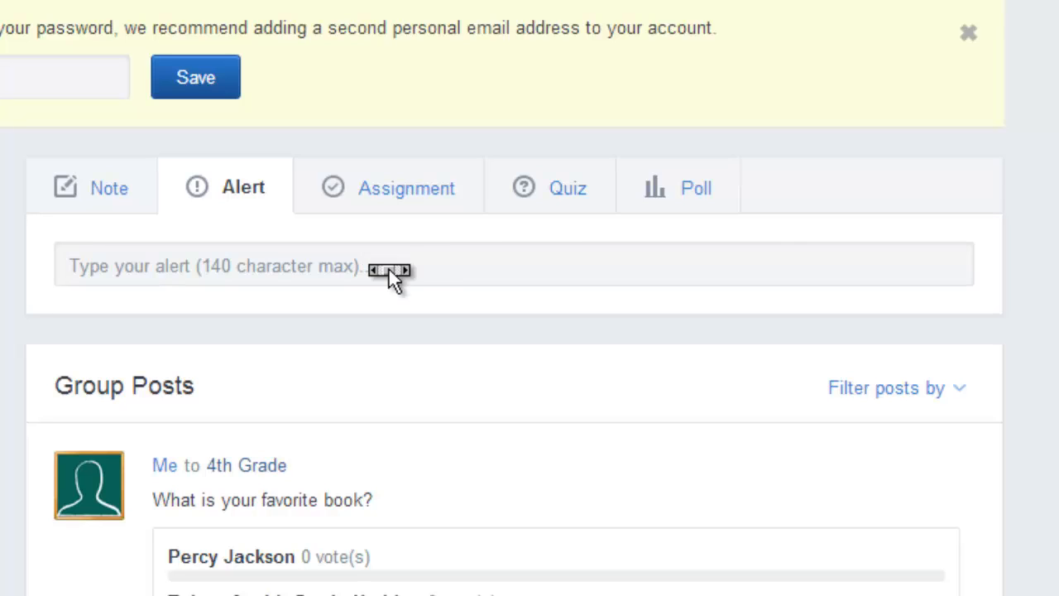
left_click(402, 202)
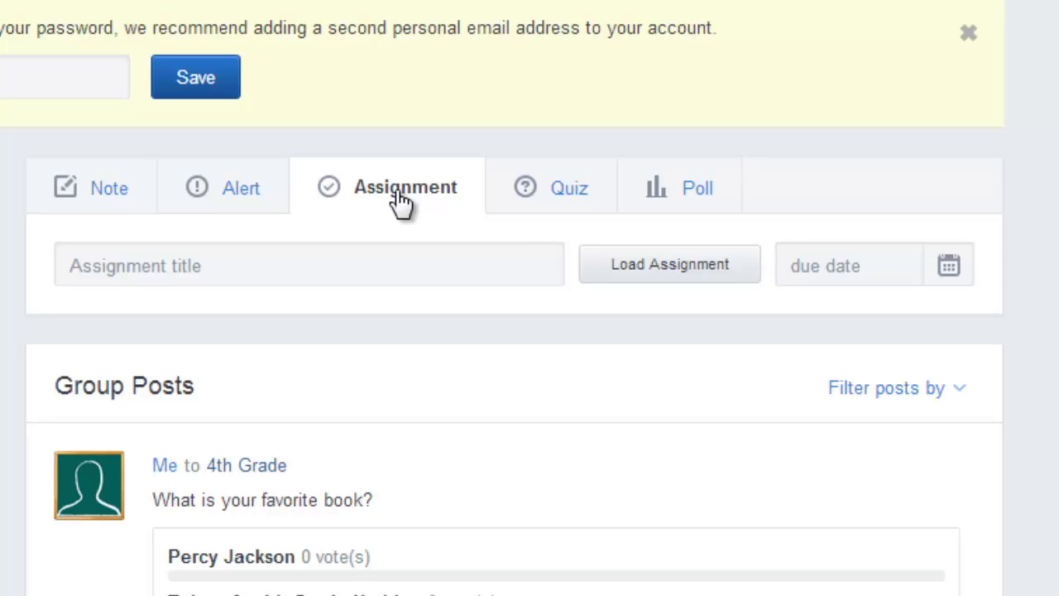
left_click(256, 266)
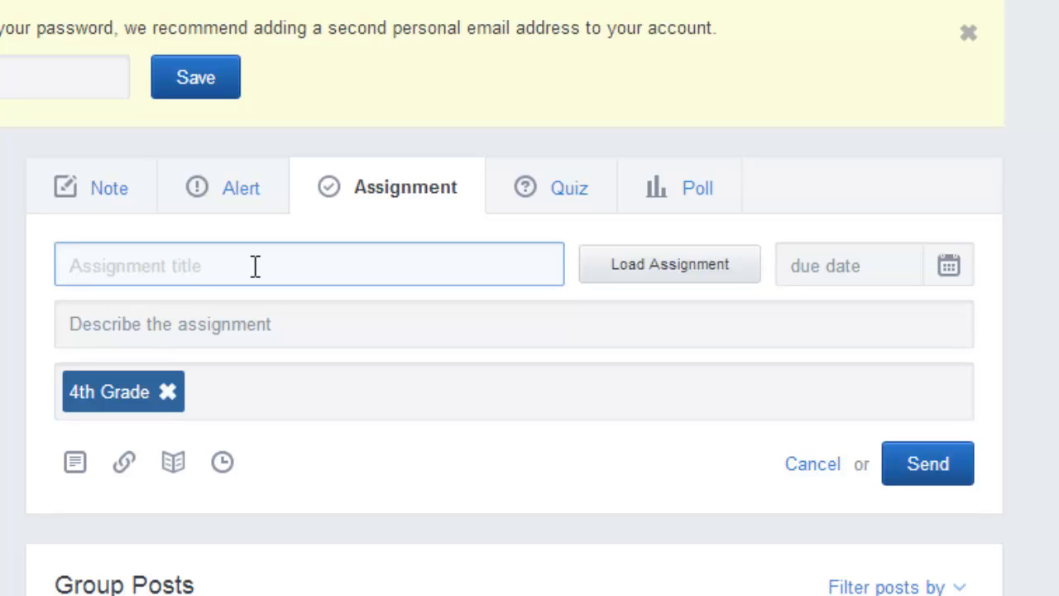
type("Home")
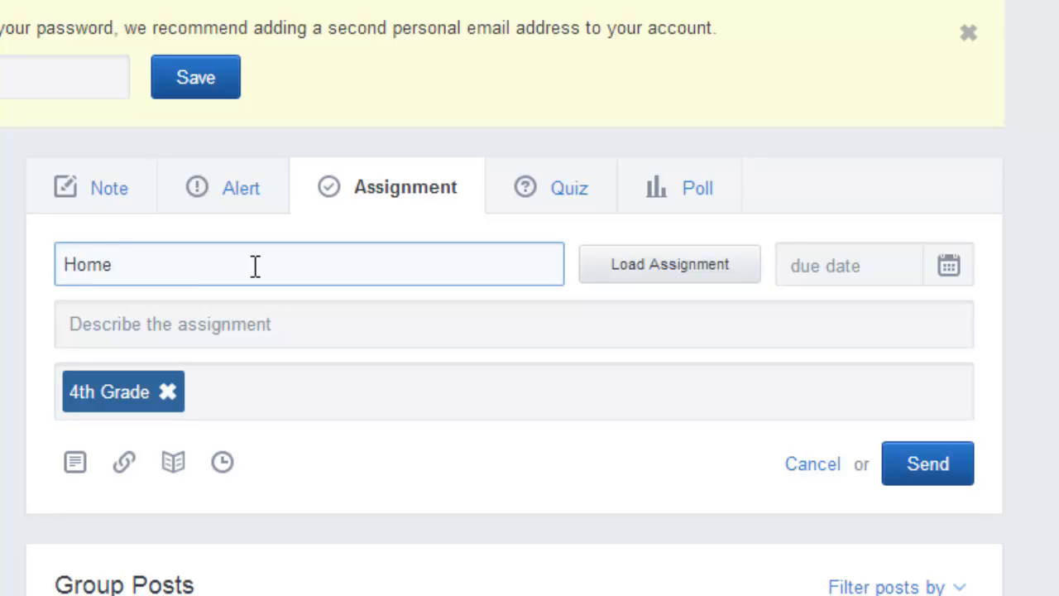
type("work for 1")
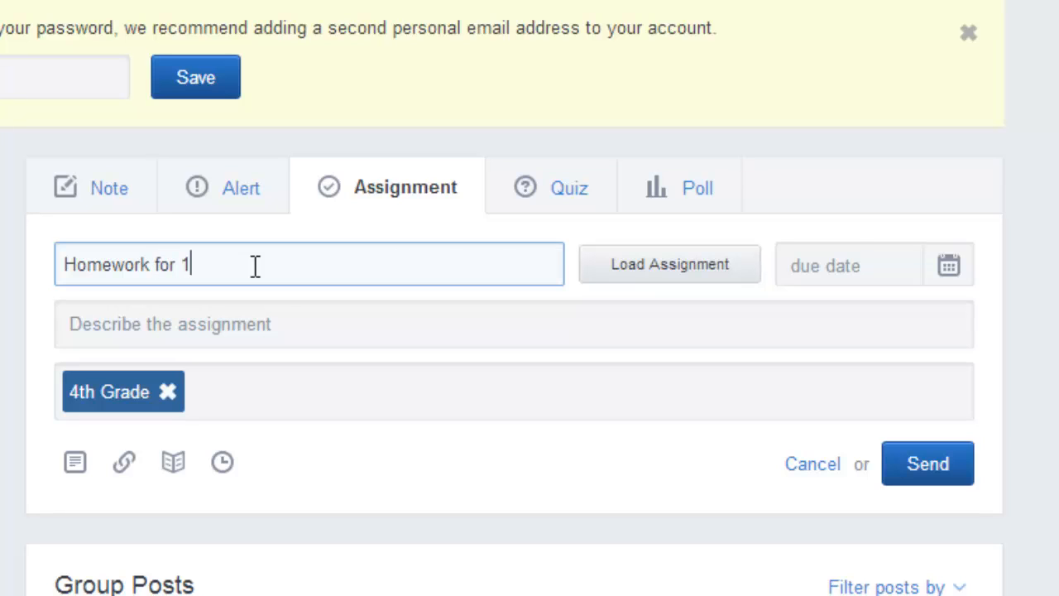
type("0/14/12")
key("BackSpace")
key("BackSpace")
type("13")
left_click(950, 267)
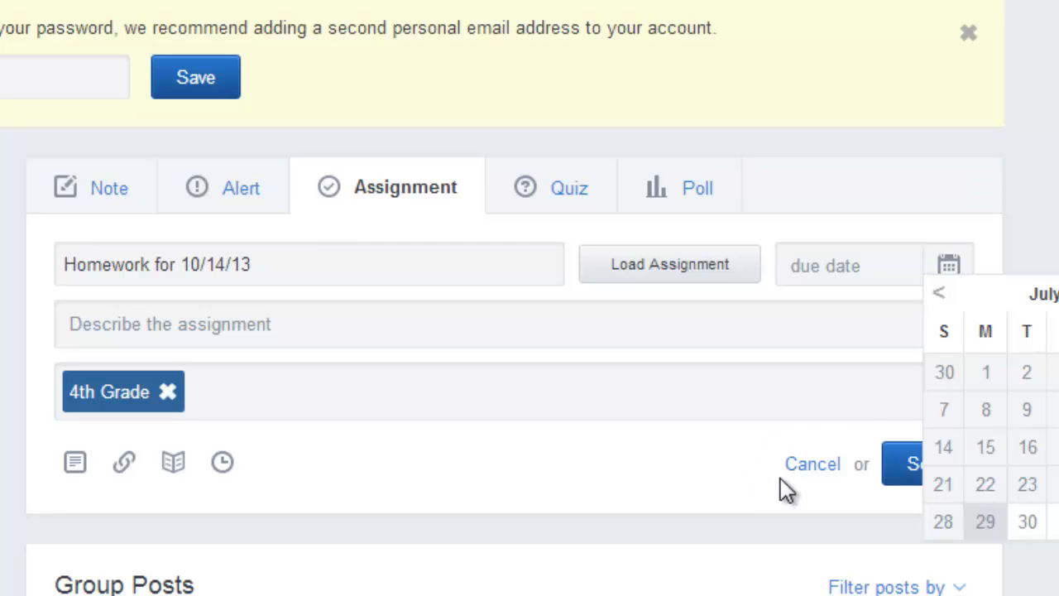
left_click(813, 473)
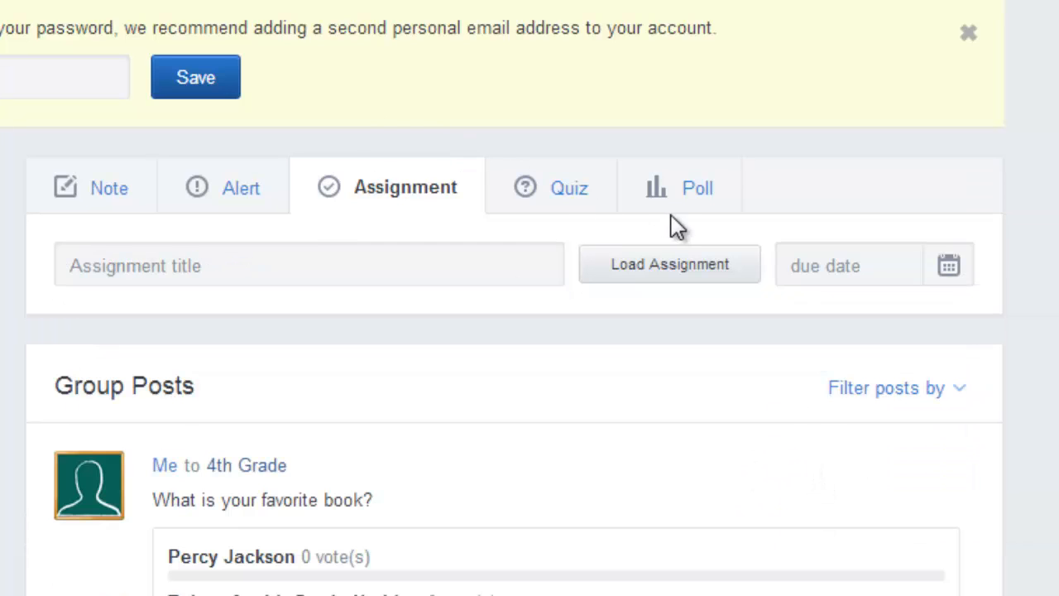
Create a new quiz and add a first question of the True False type.
left_click(553, 198)
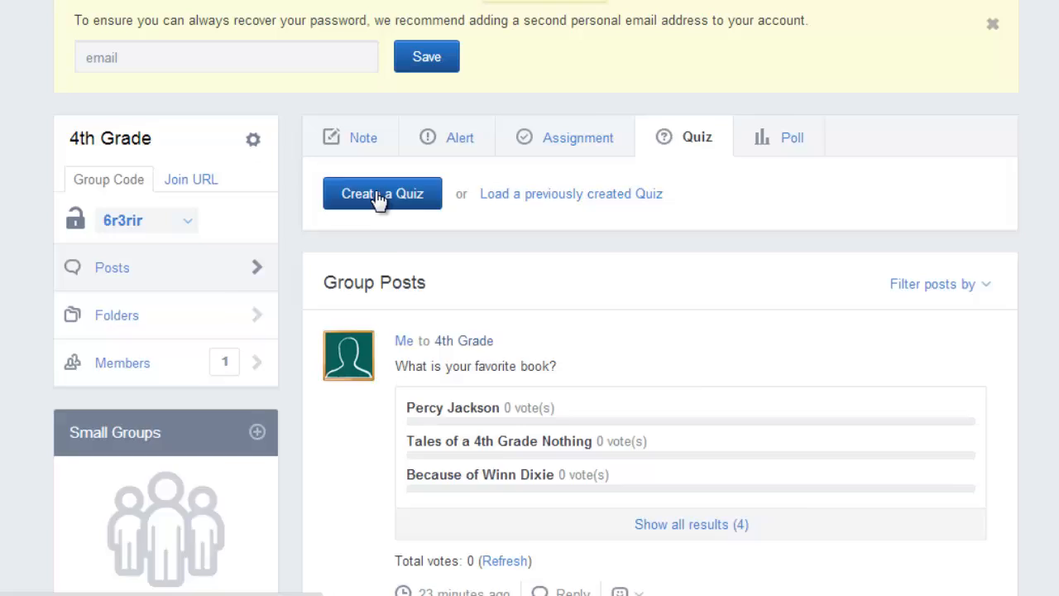
left_click(378, 197)
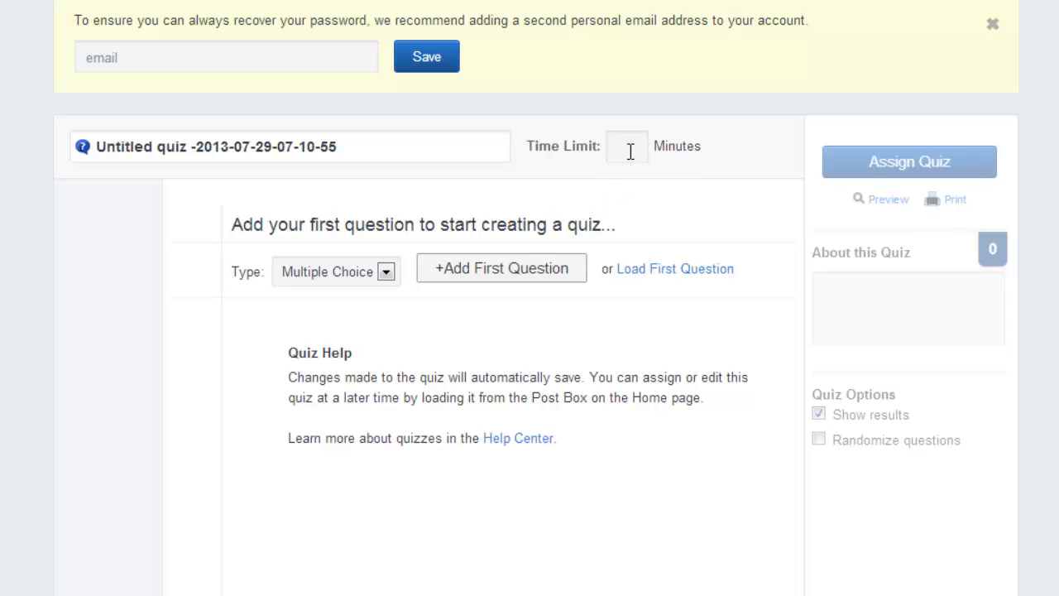
left_click(386, 272)
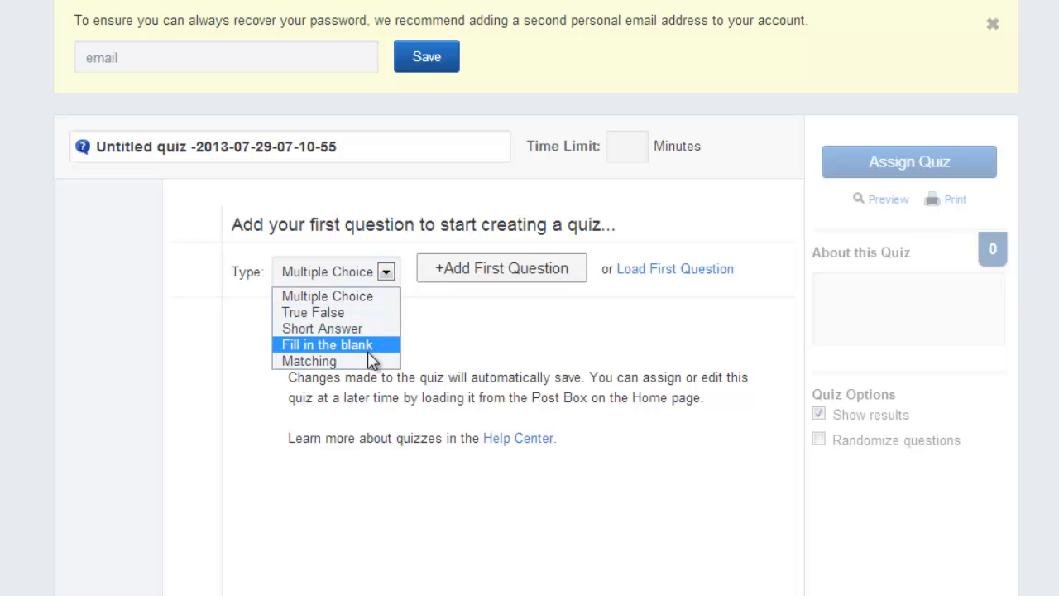
left_click(469, 345)
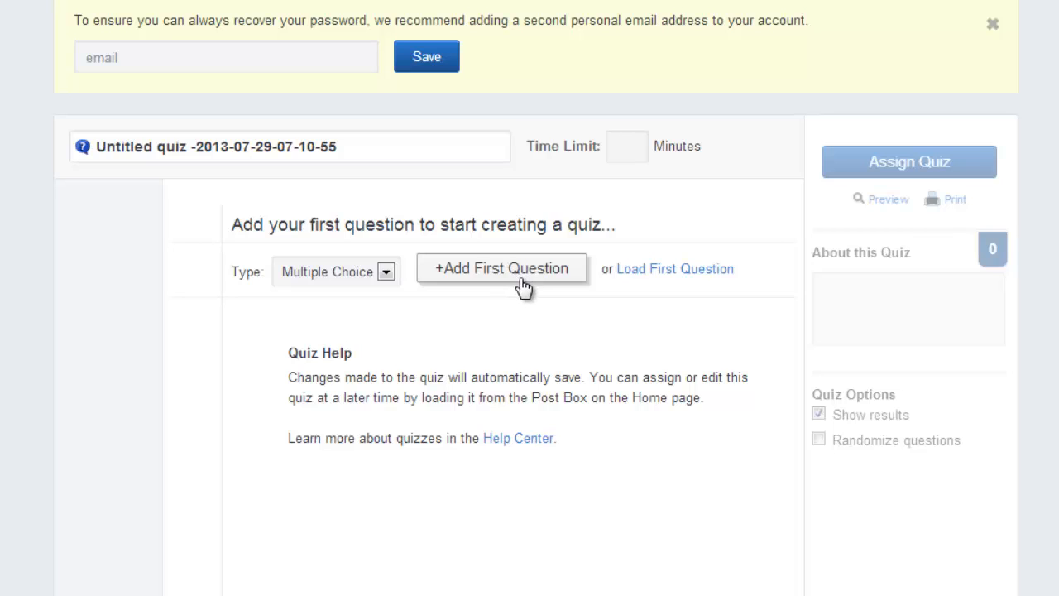
left_click(387, 275)
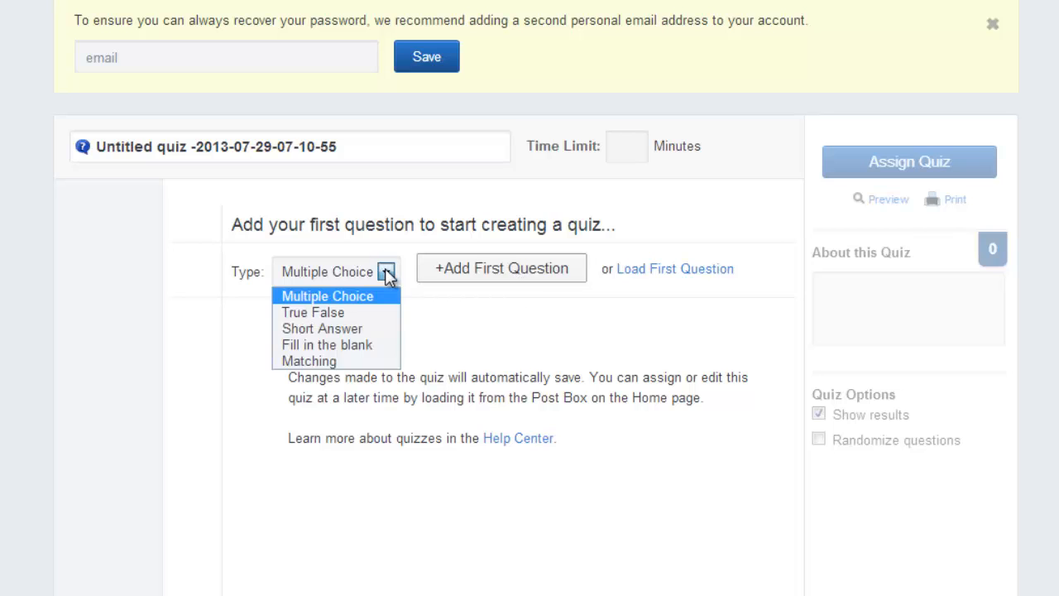
left_click(370, 311)
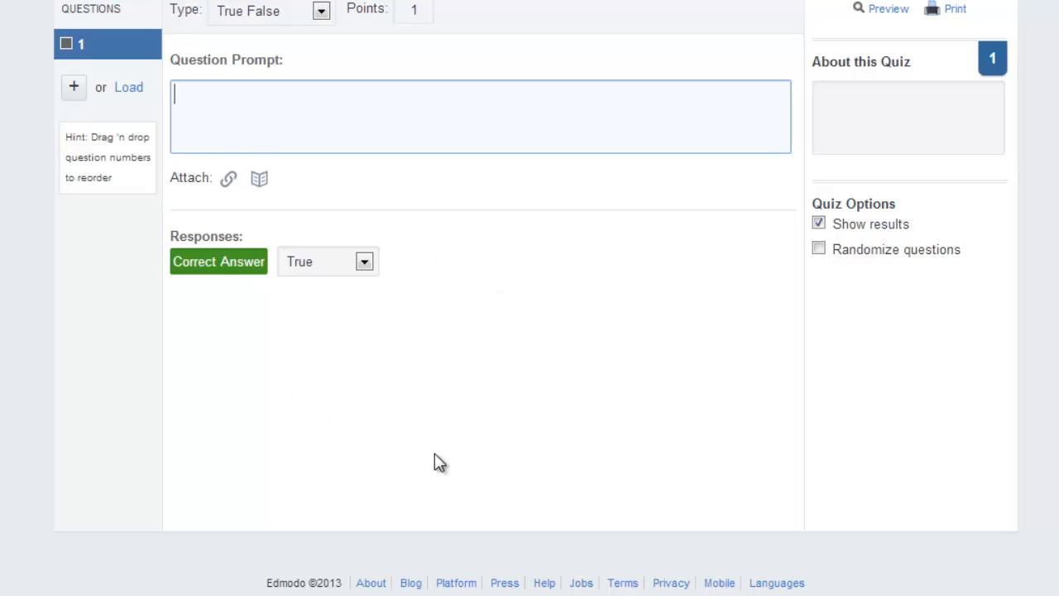
Enter "Percy Jackson is our first Read-Aloud book." as the prompt of question 1.
type("Percy Jackson is oru")
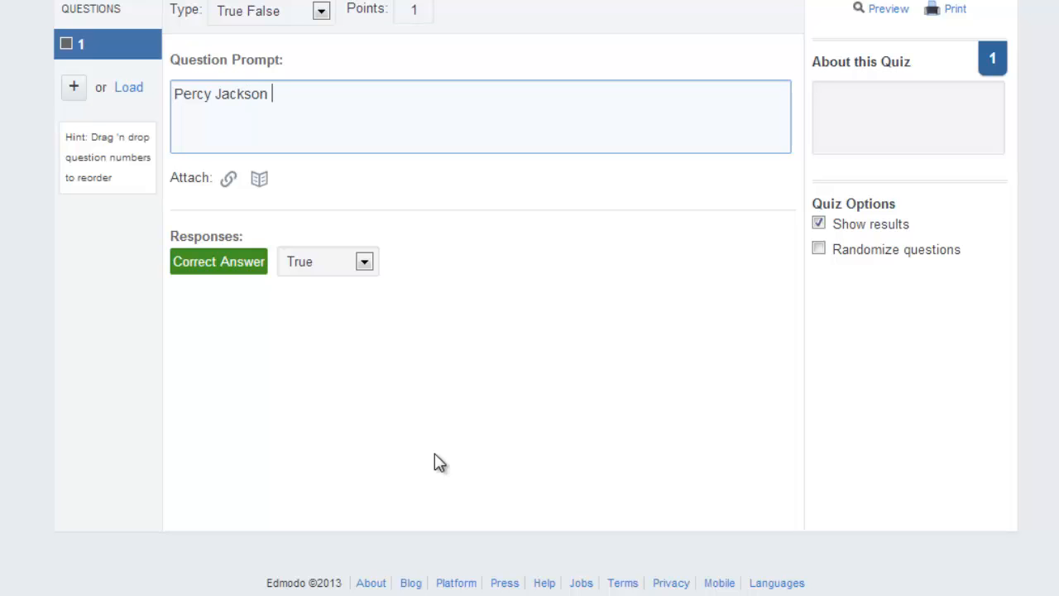
key("BackSpace")
key("BackSpace")
key("BackSpace")
type("ur first Ready")
key("BackSpace")
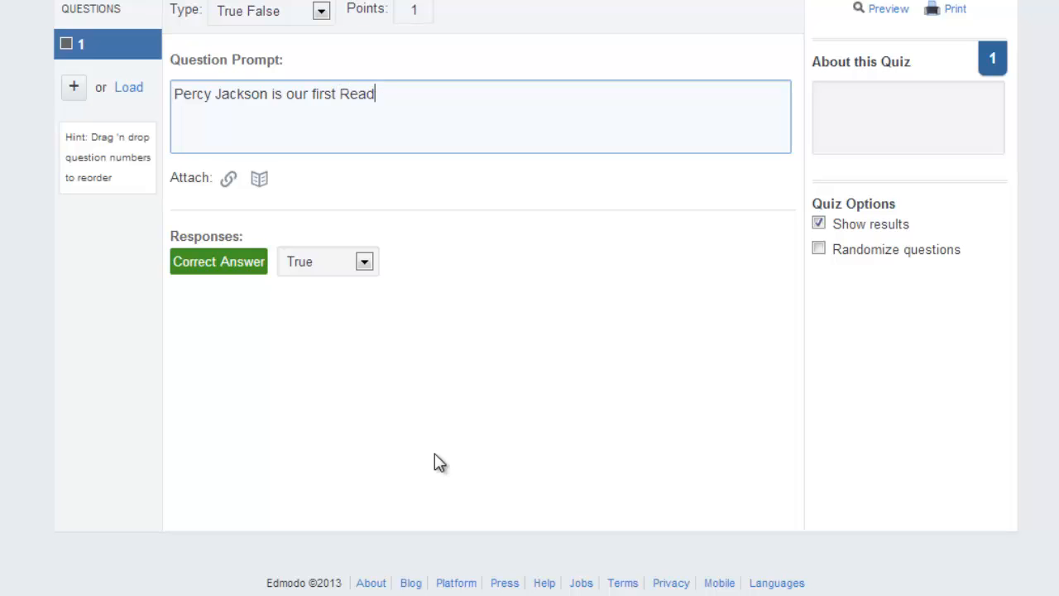
type("-Alougd book")
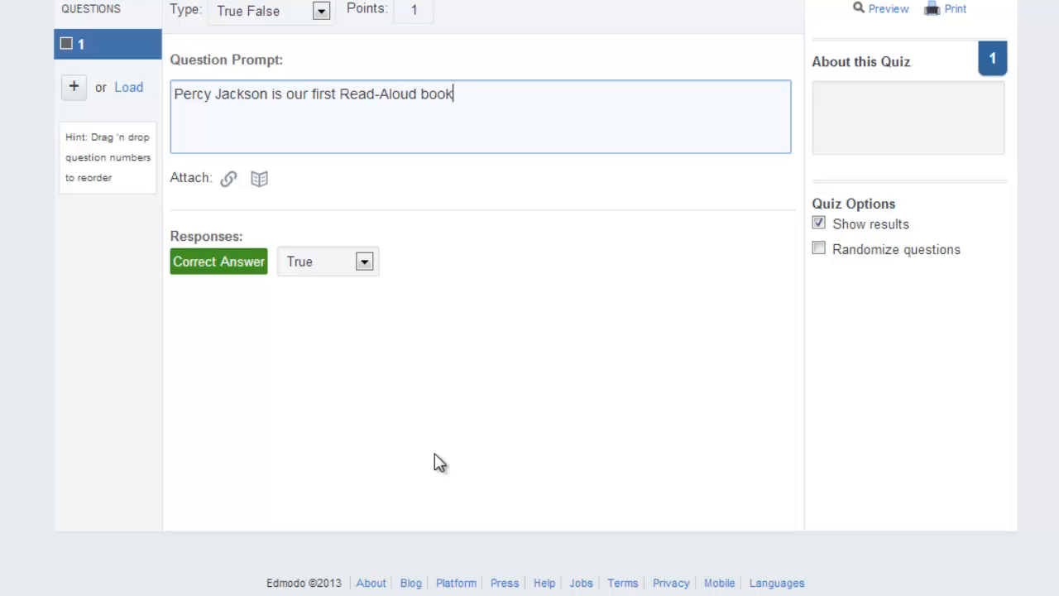
type(".")
Set the correct answer of question 1 to False and its points to 5.
left_click(365, 263)
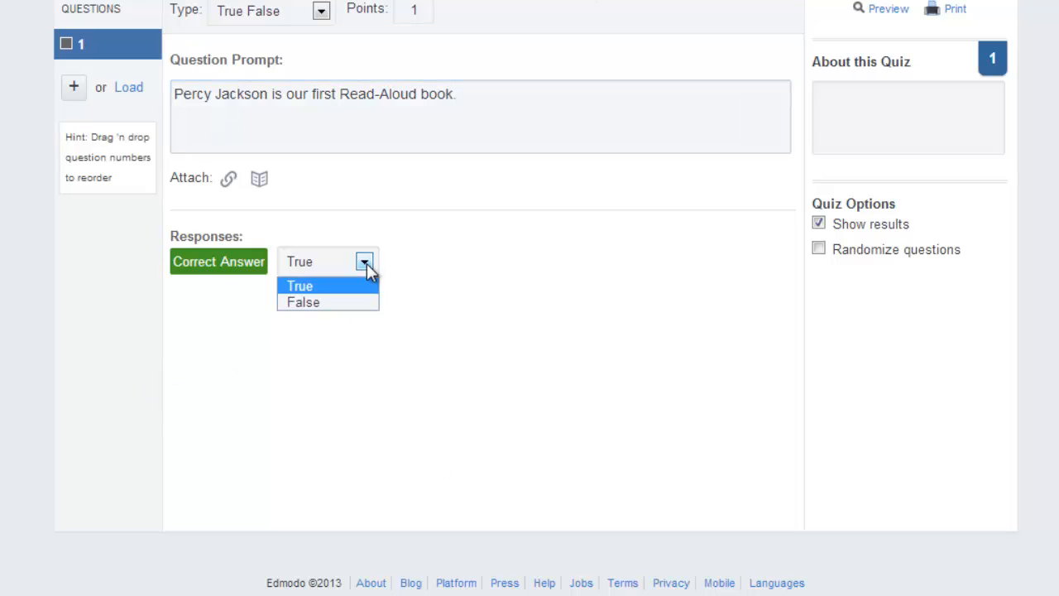
left_click(338, 300)
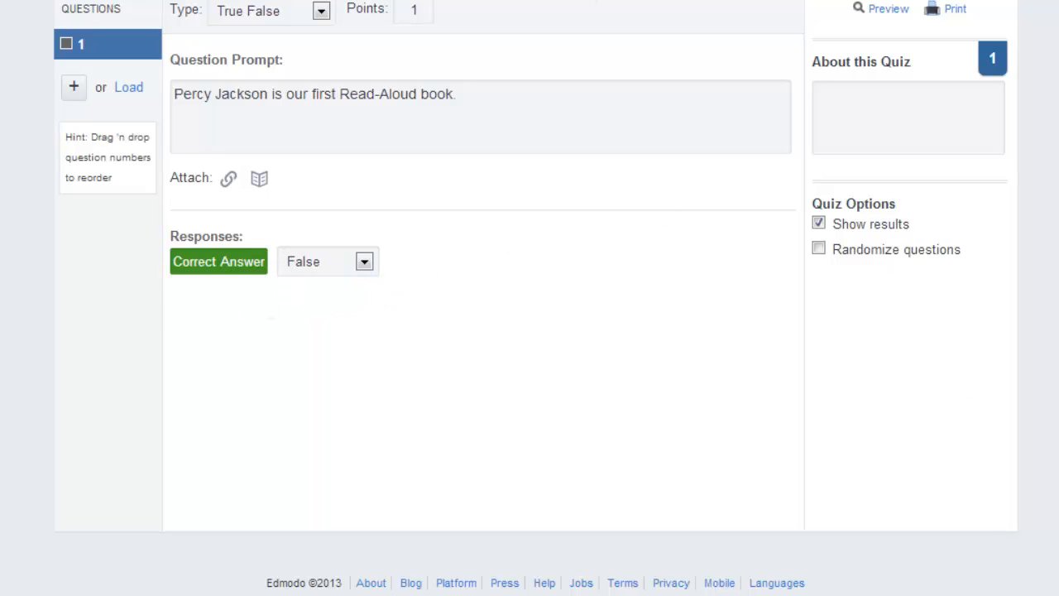
scroll(861, 122, "up", 3)
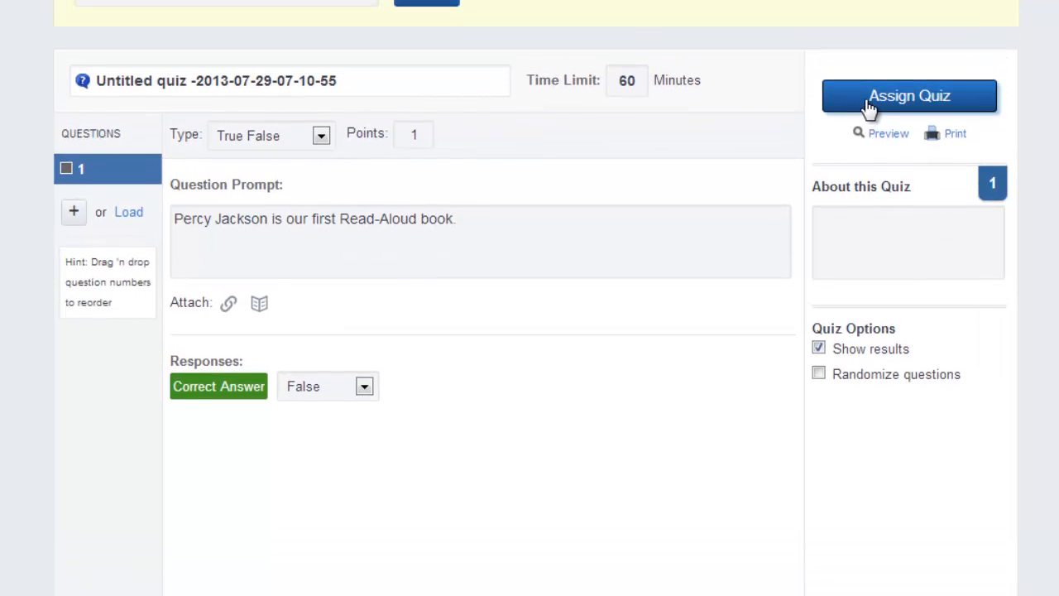
left_click(404, 134)
type("5")
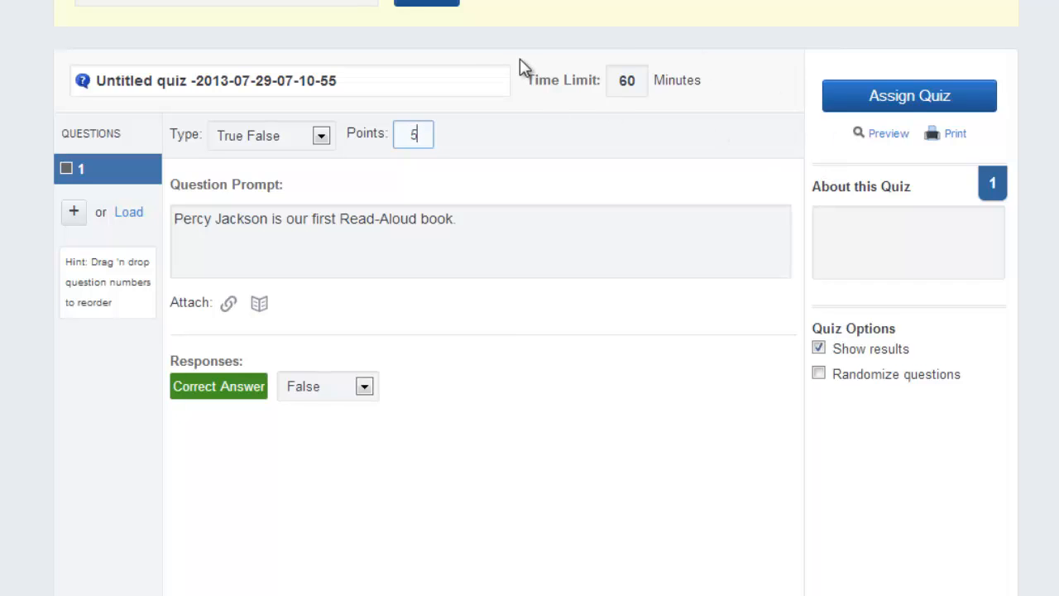
Rename the untitled quiz "First Read Aloud".
left_click(348, 82)
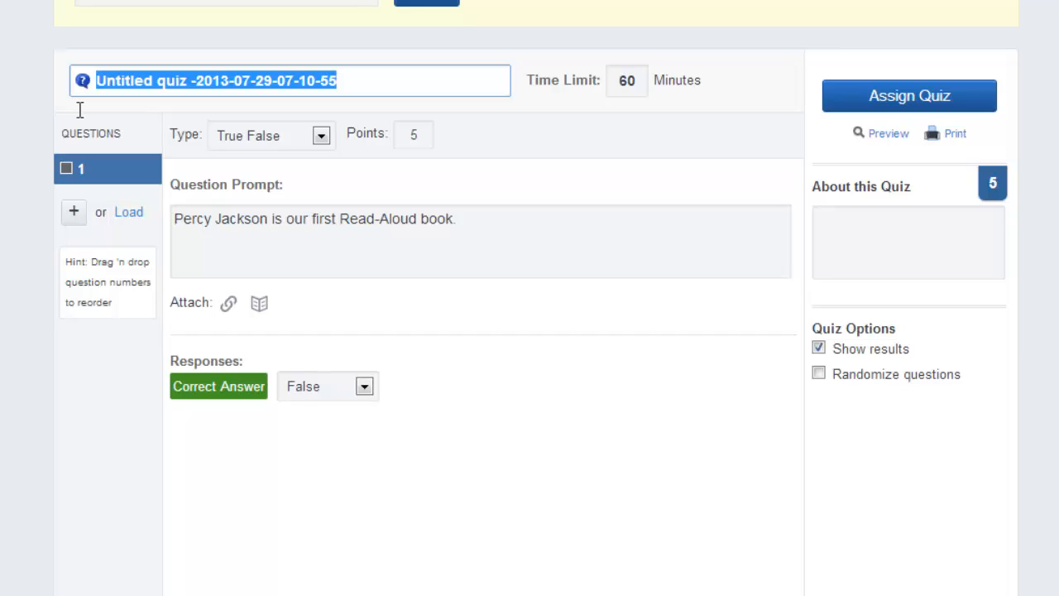
type("Read")
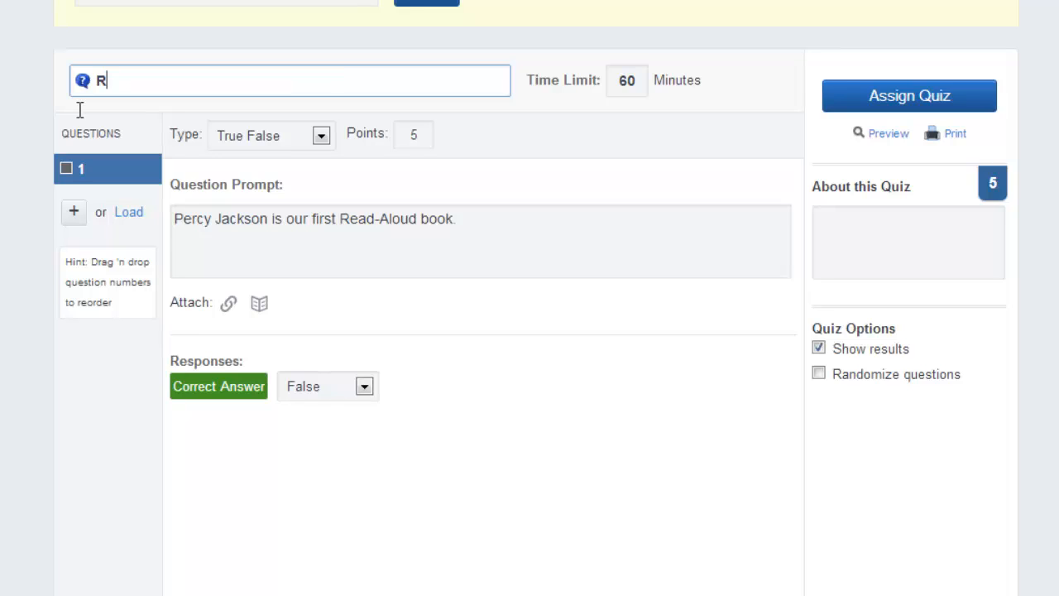
key("BackSpace")
key("BackSpace")
key("BackSpace")
key("BackSpace")
type("First Read A")
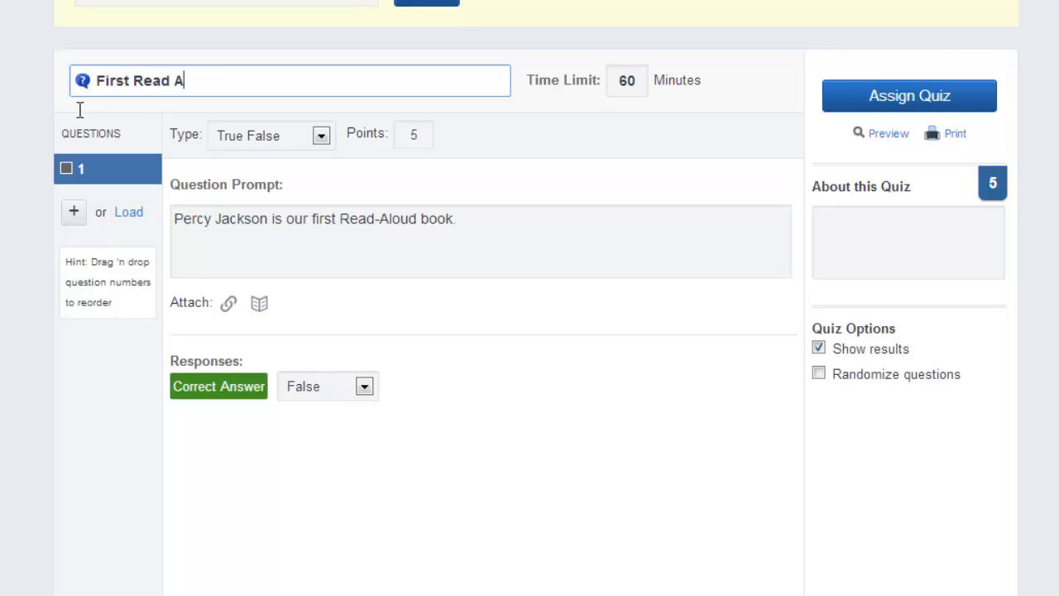
type("loud")
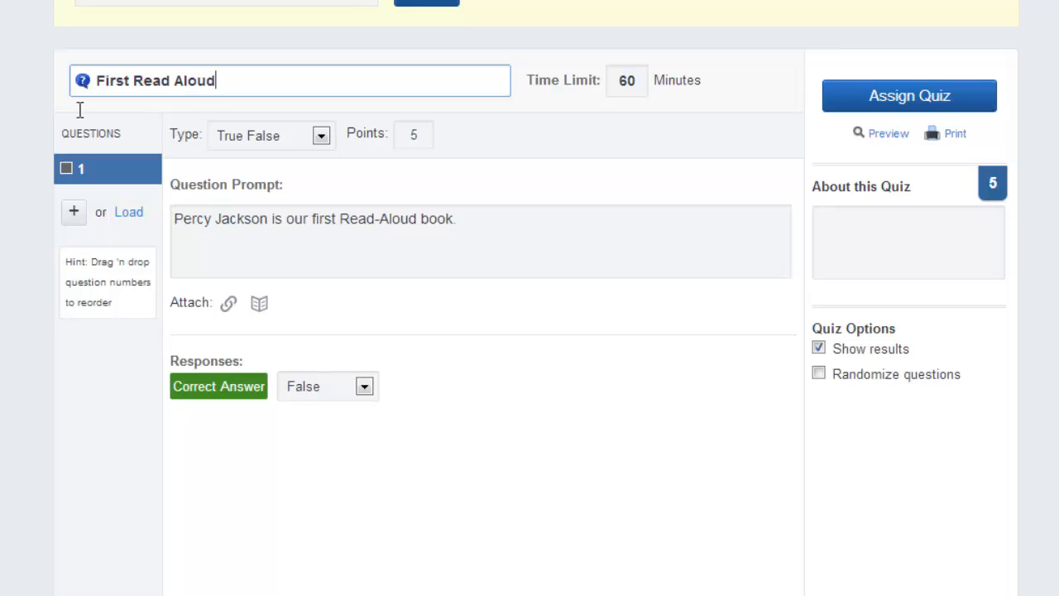
Assign the First Read Aloud quiz with the 4th Grade group as recipient, and try to send it.
left_click(877, 106)
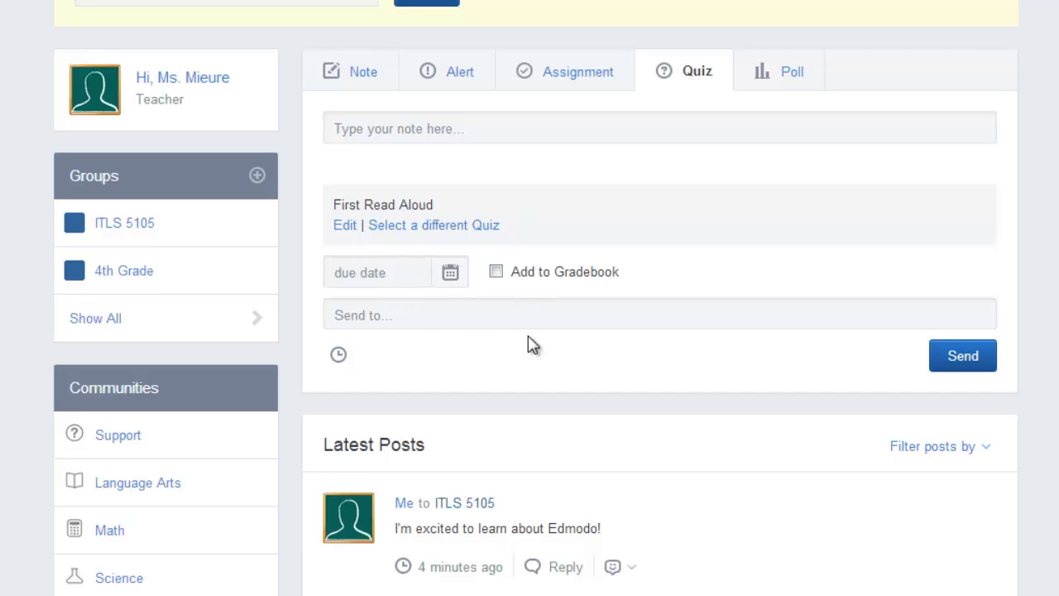
left_click(415, 308)
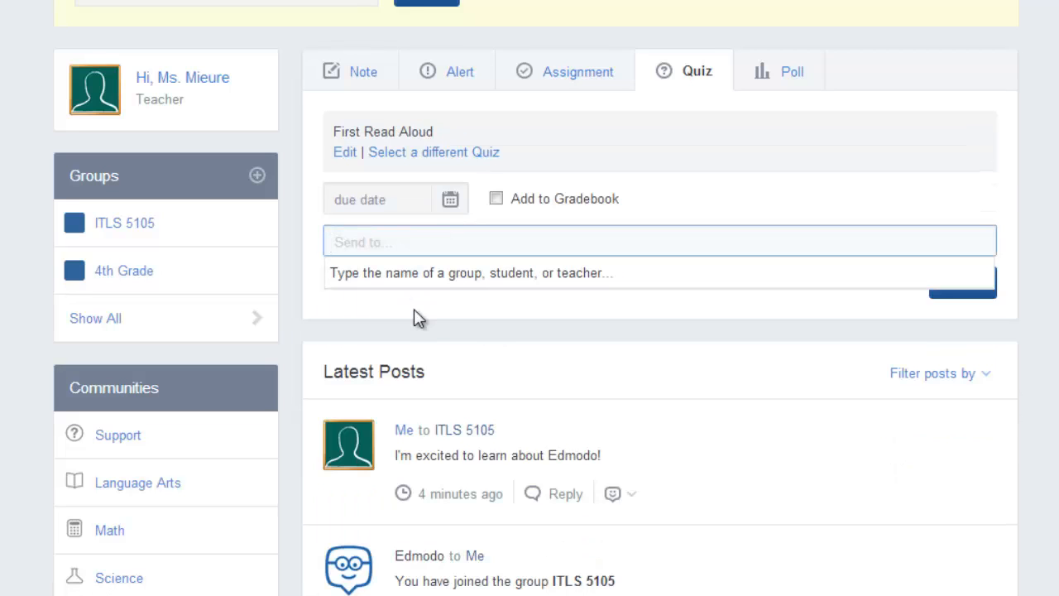
type("4t")
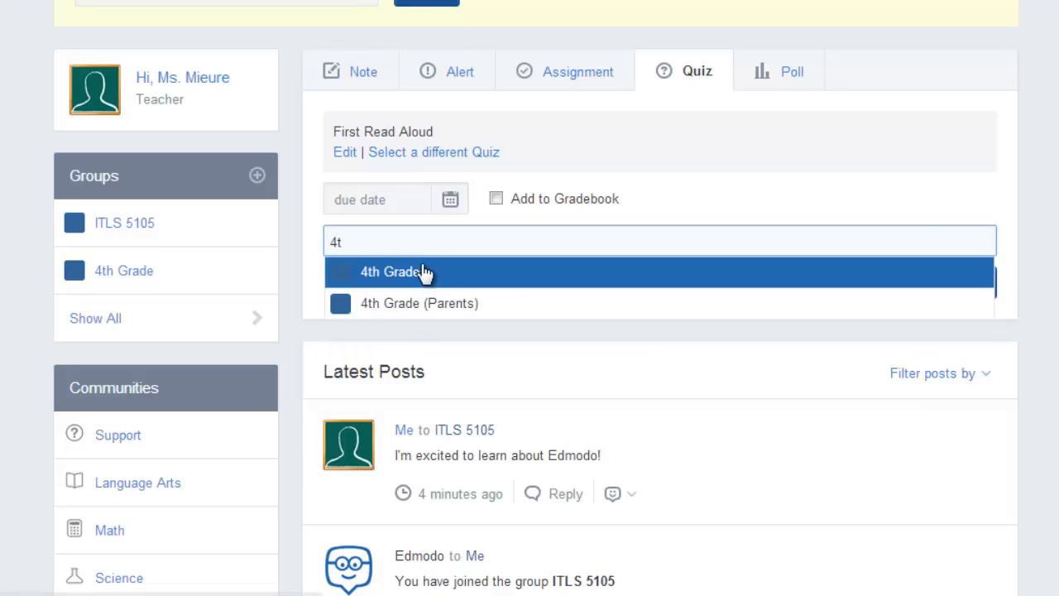
left_click(423, 273)
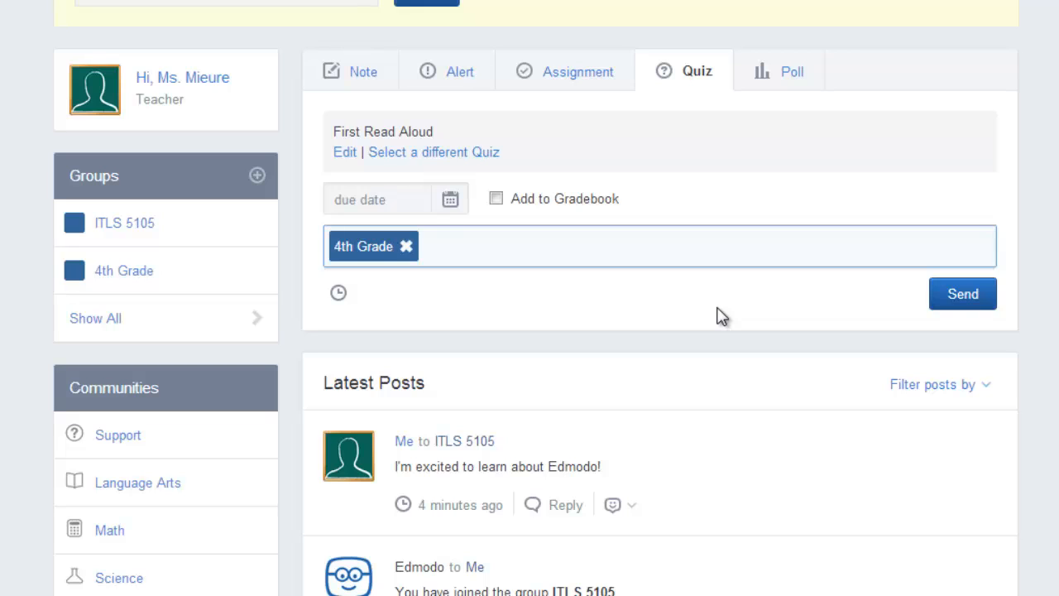
left_click(965, 307)
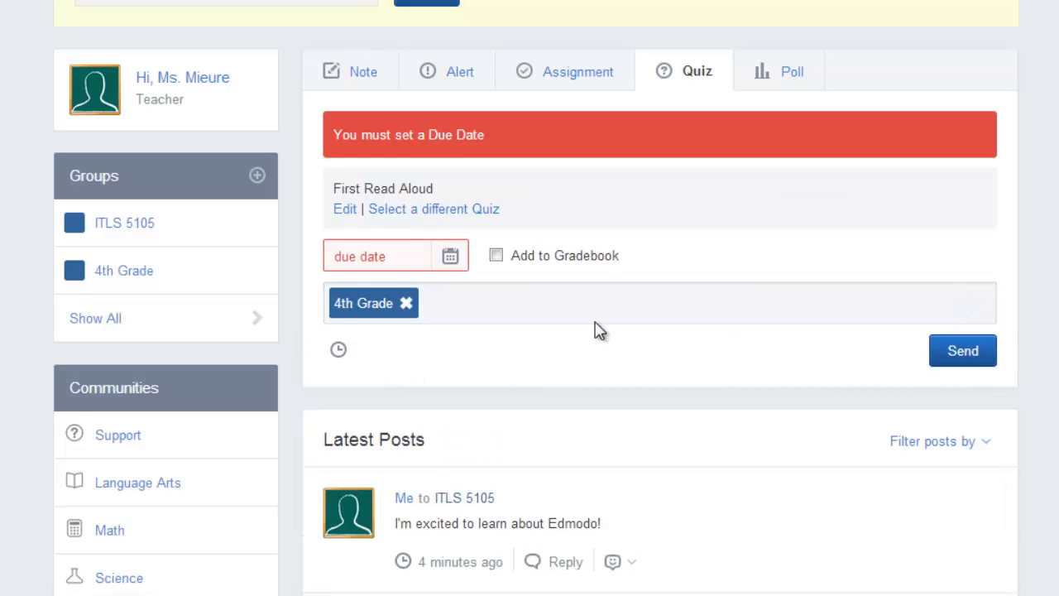
Set the due date of the First Read Aloud quiz to 08/23/2013 and send it to the 4th Grade group.
left_click(450, 258)
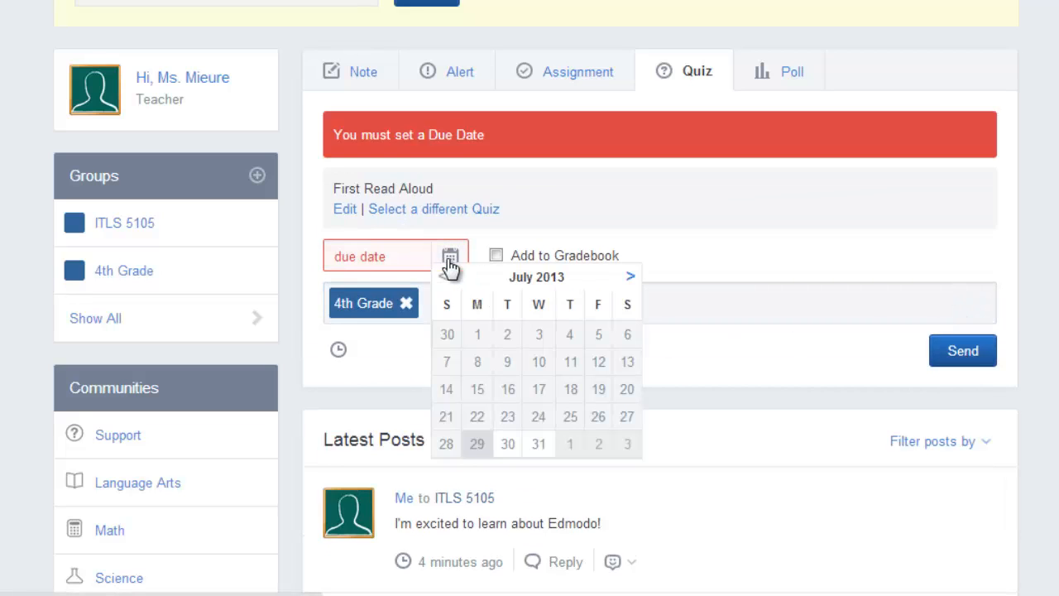
left_click(371, 257)
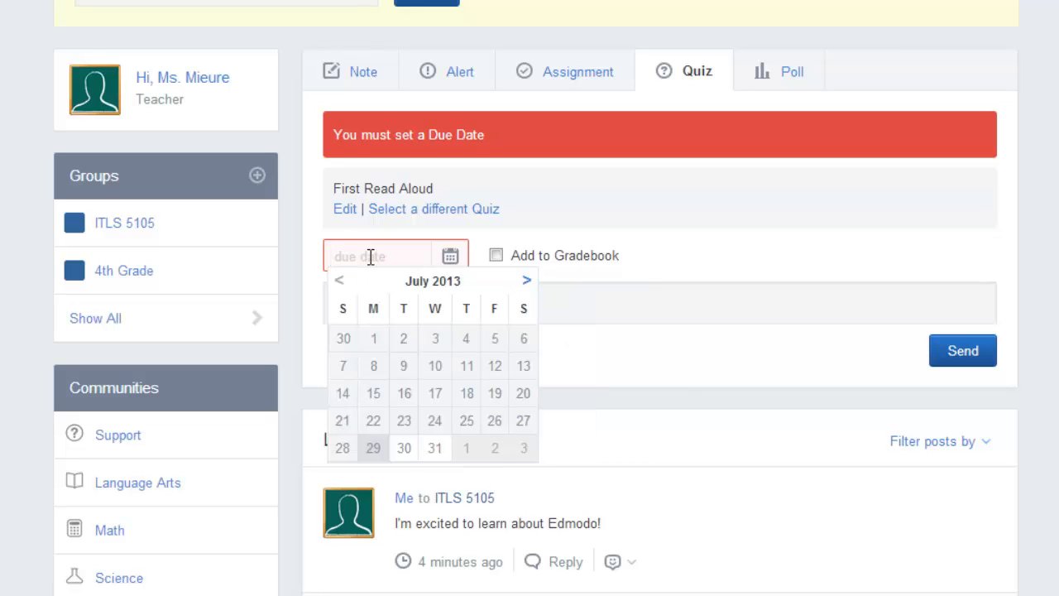
type("8/25/13")
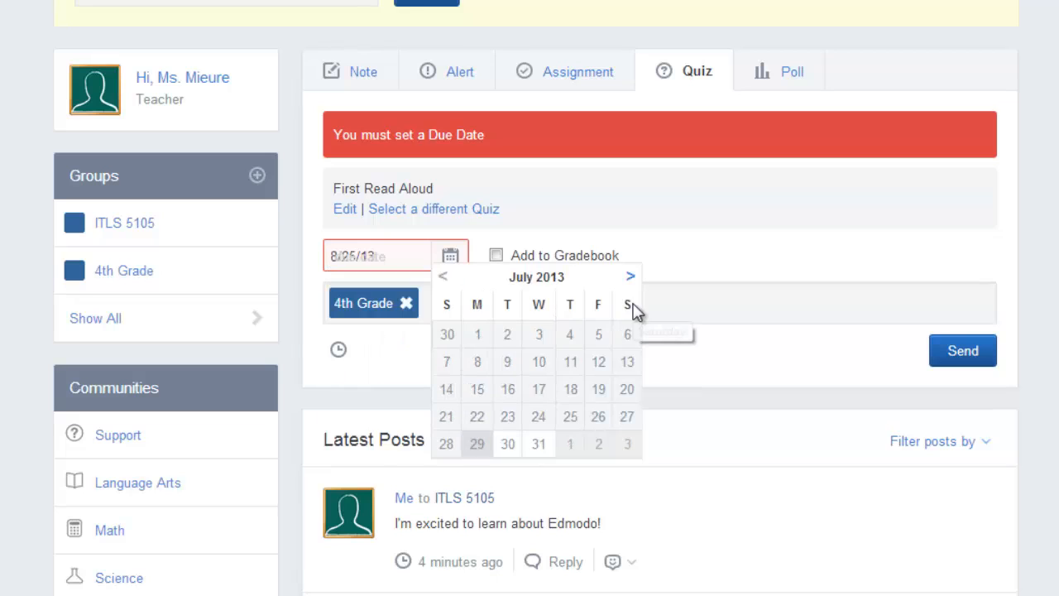
left_click(631, 279)
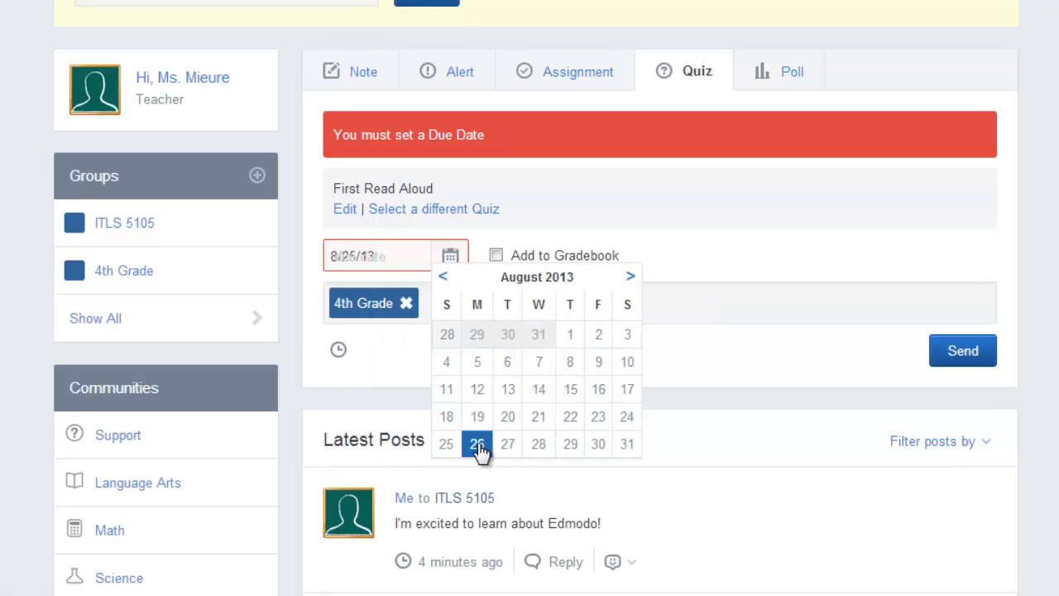
left_click(599, 417)
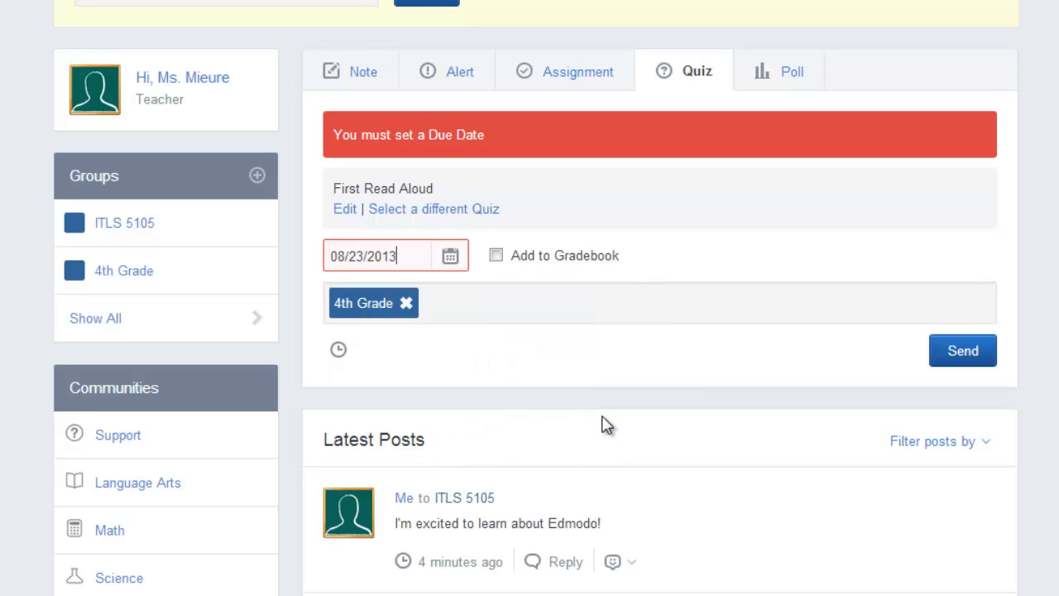
left_click(962, 369)
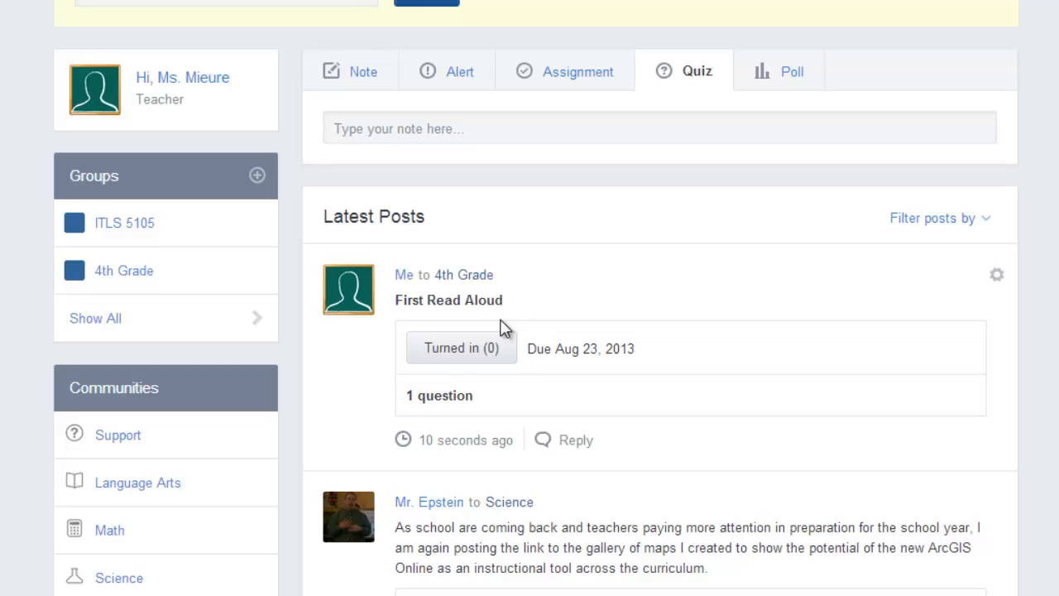
Open the form for posting a poll.
left_click(790, 86)
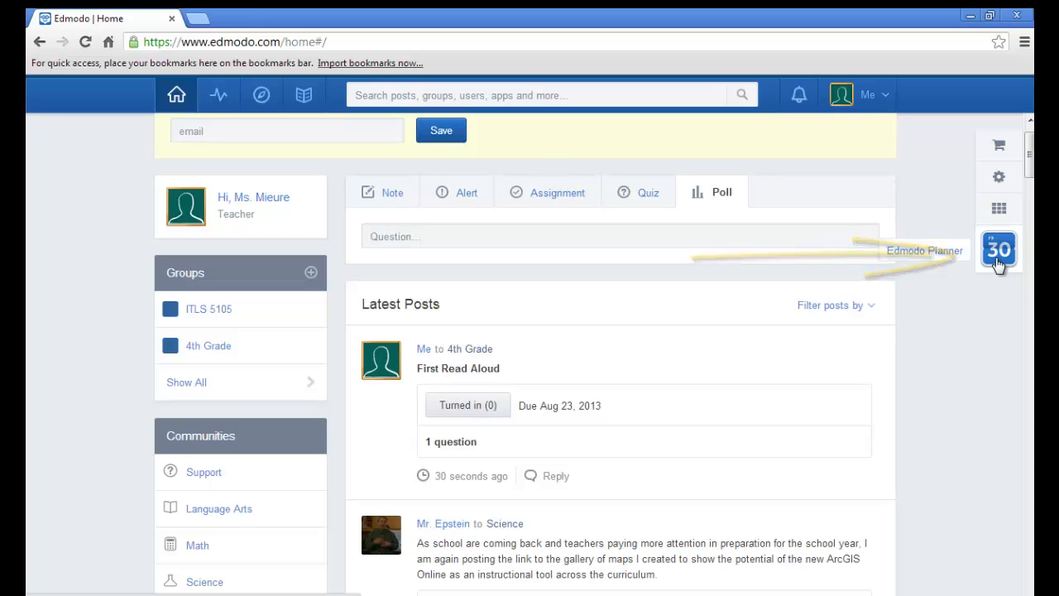
Open the Edmodo Planner in month view and advance the calendar to September 2013.
left_click(998, 259)
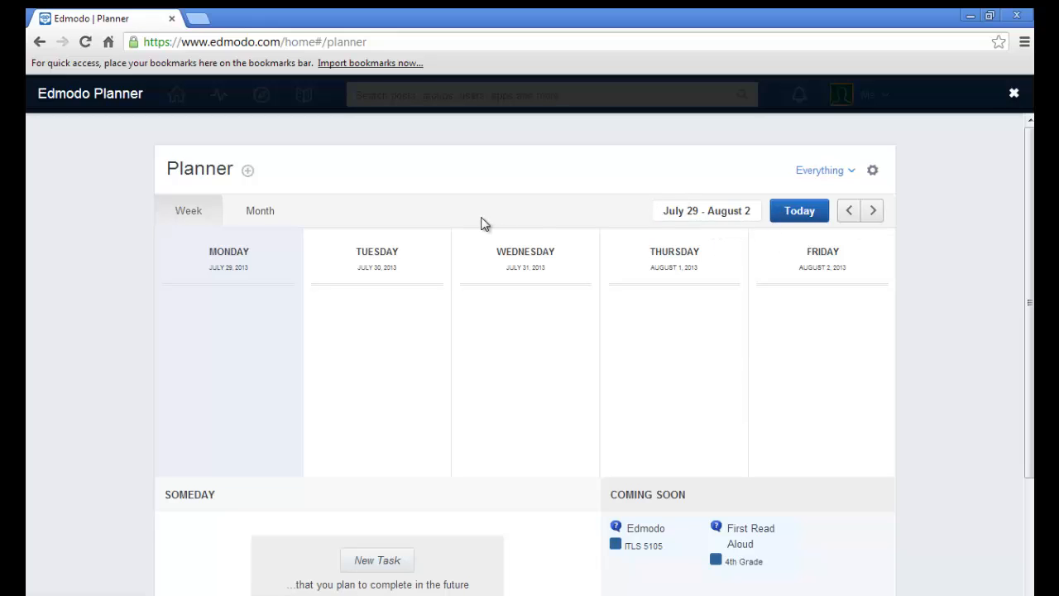
left_click(261, 213)
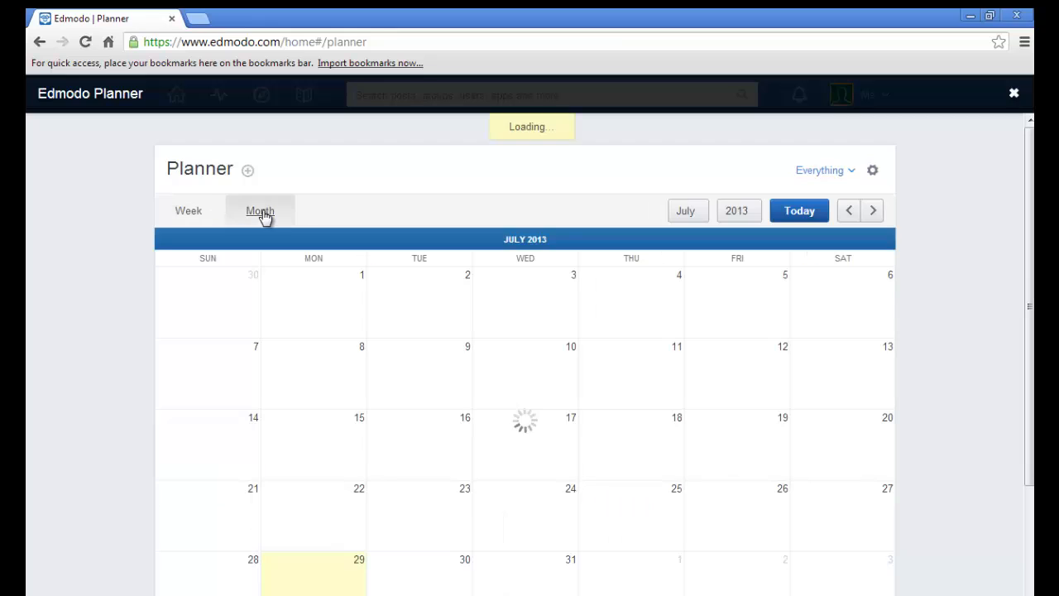
scroll(1029, 331, "down", 1)
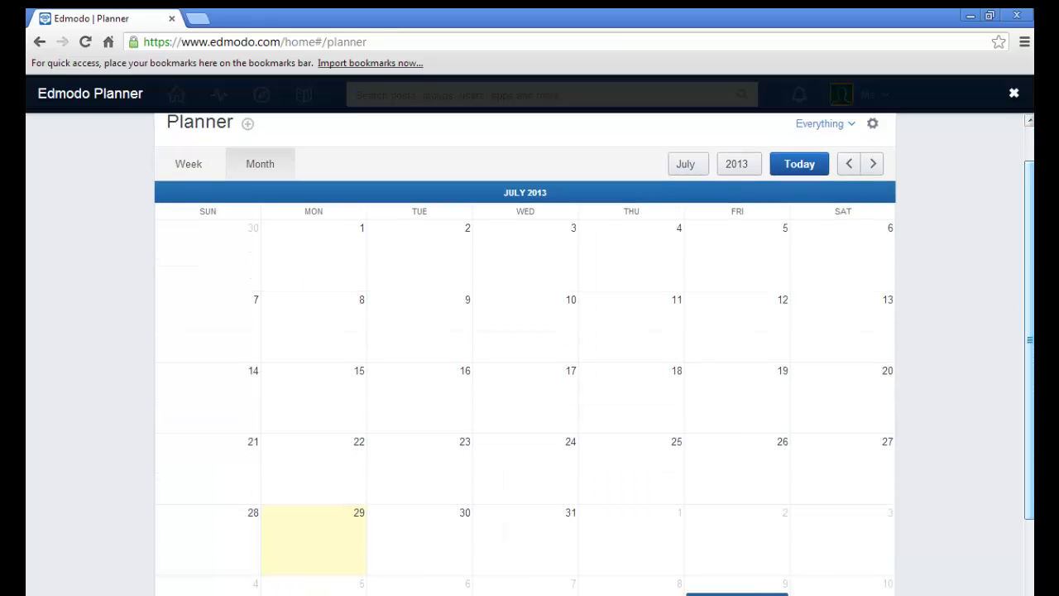
left_click(873, 168)
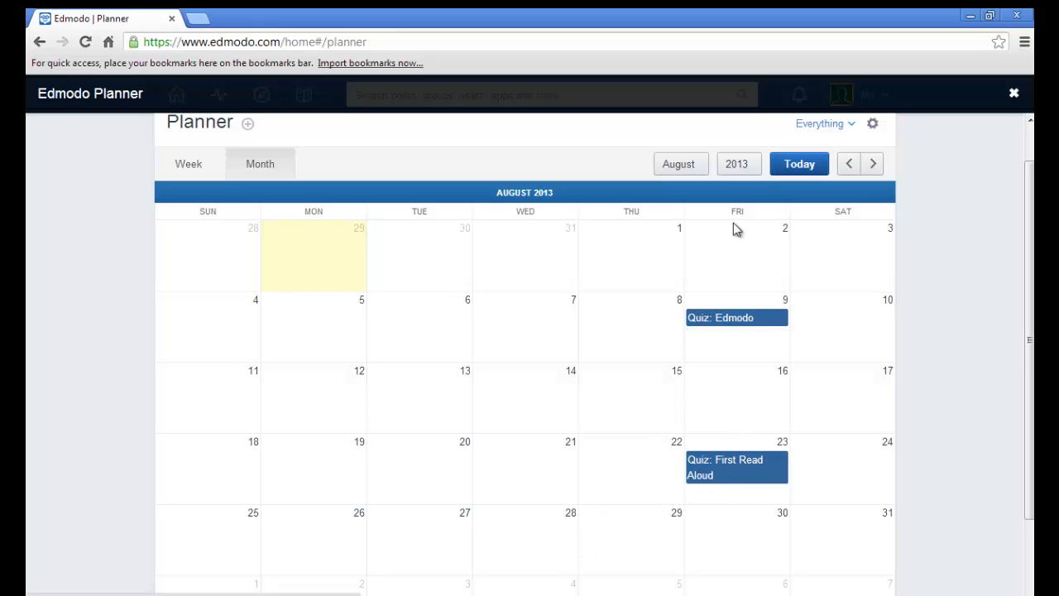
left_click(875, 165)
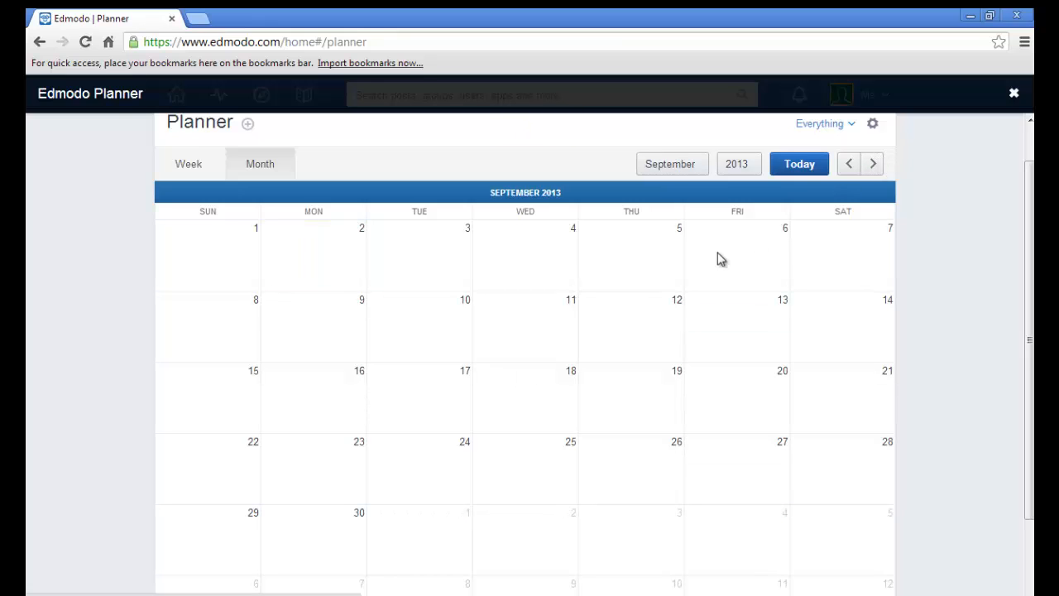
Examine the event and task creation forms for September 6, 2013, and cancel without creating anything.
left_click(743, 272)
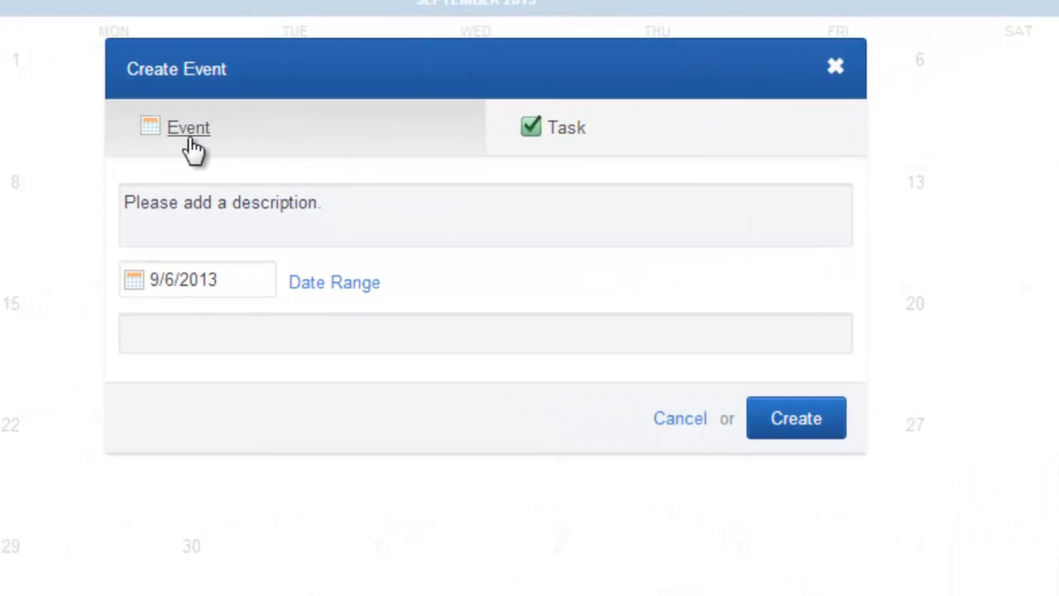
left_click(571, 136)
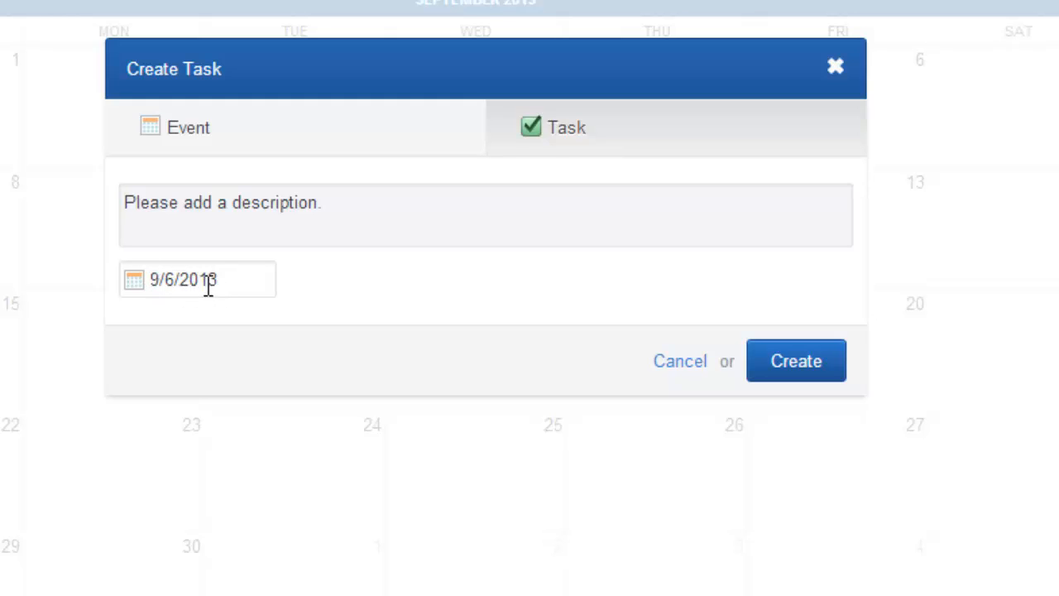
left_click(677, 363)
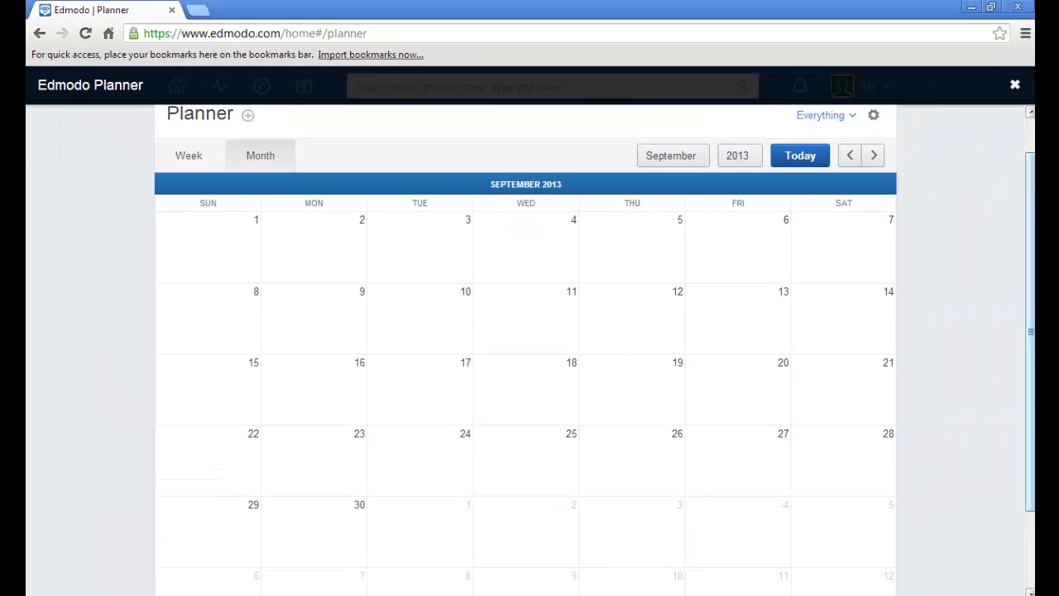
Close the Planner and open the full list of communities to look through the subject communities.
left_click_drag(1031, 199, 1031, 126)
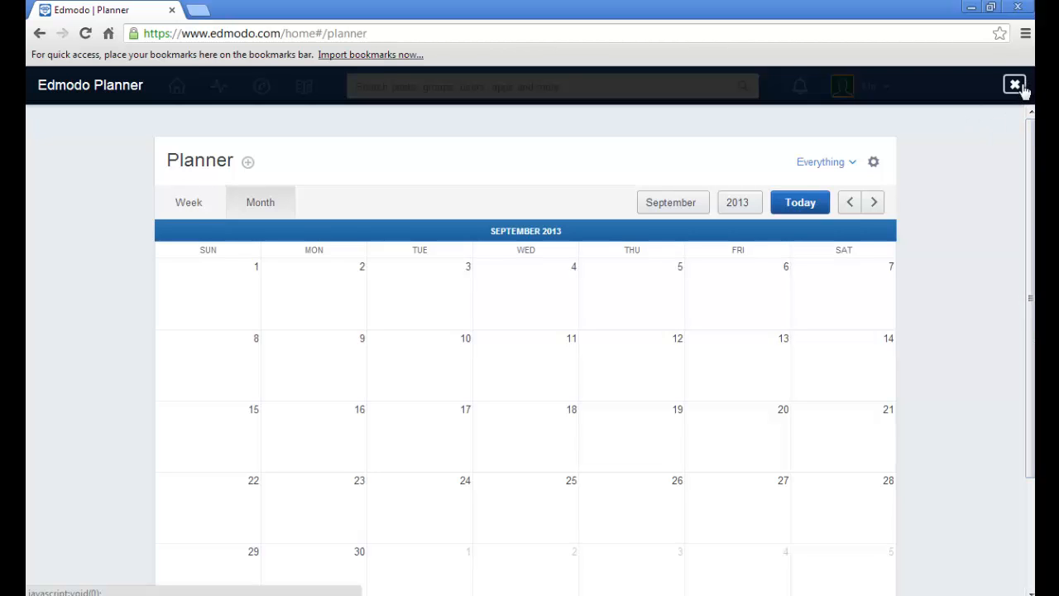
left_click(1015, 85)
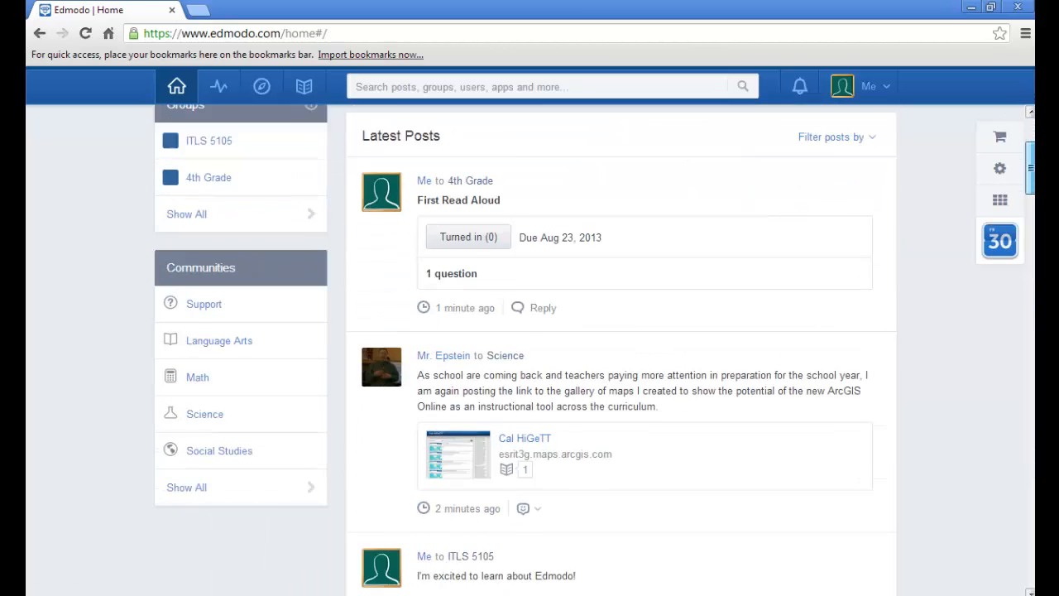
scroll(1031, 178, "down", 2)
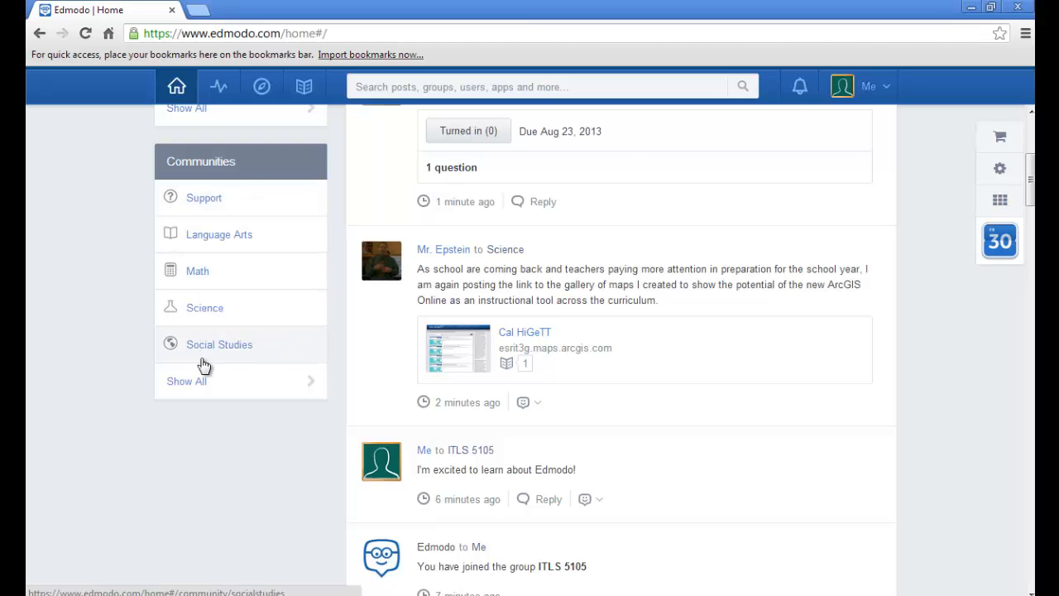
left_click(199, 383)
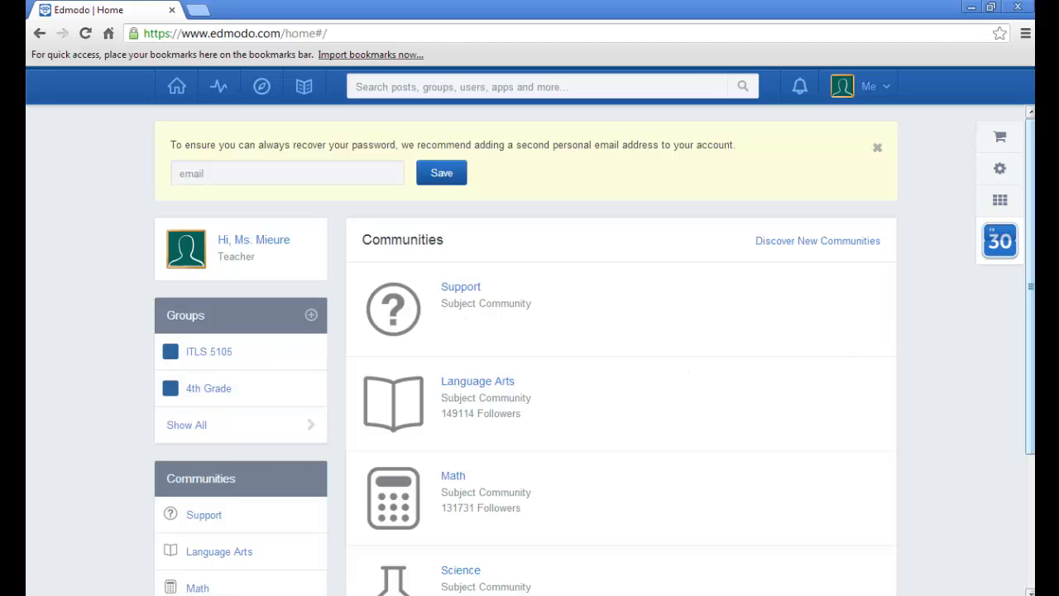
left_click_drag(1031, 268, 1032, 423)
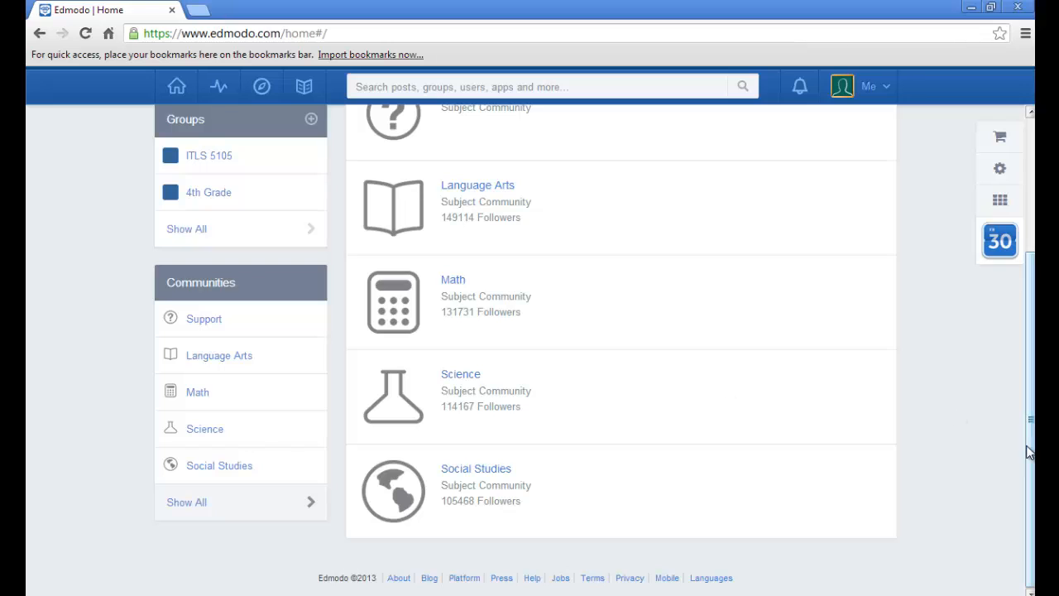
scroll(562, 150, "up", 3)
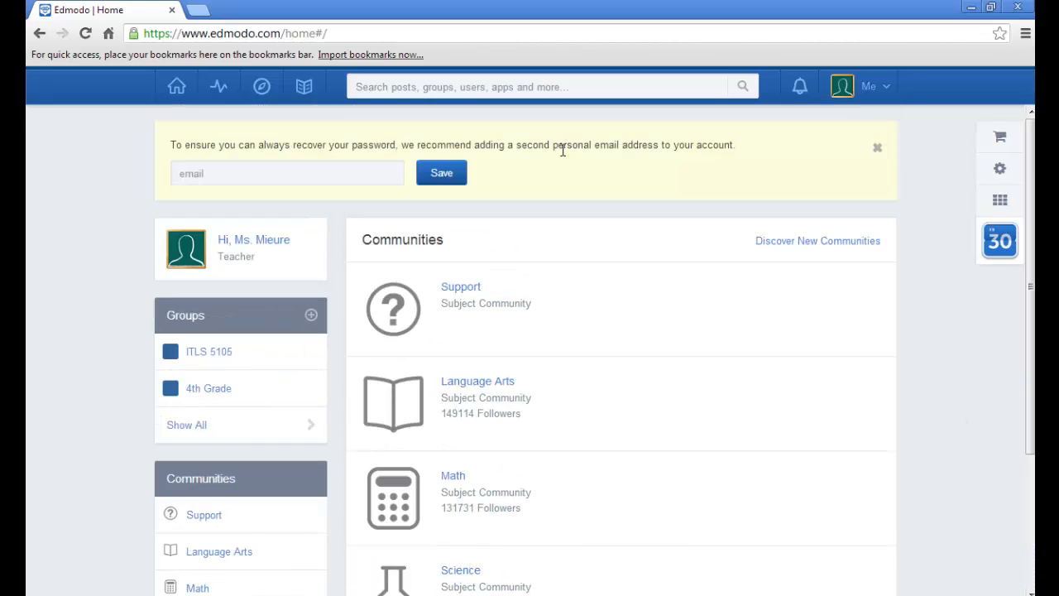